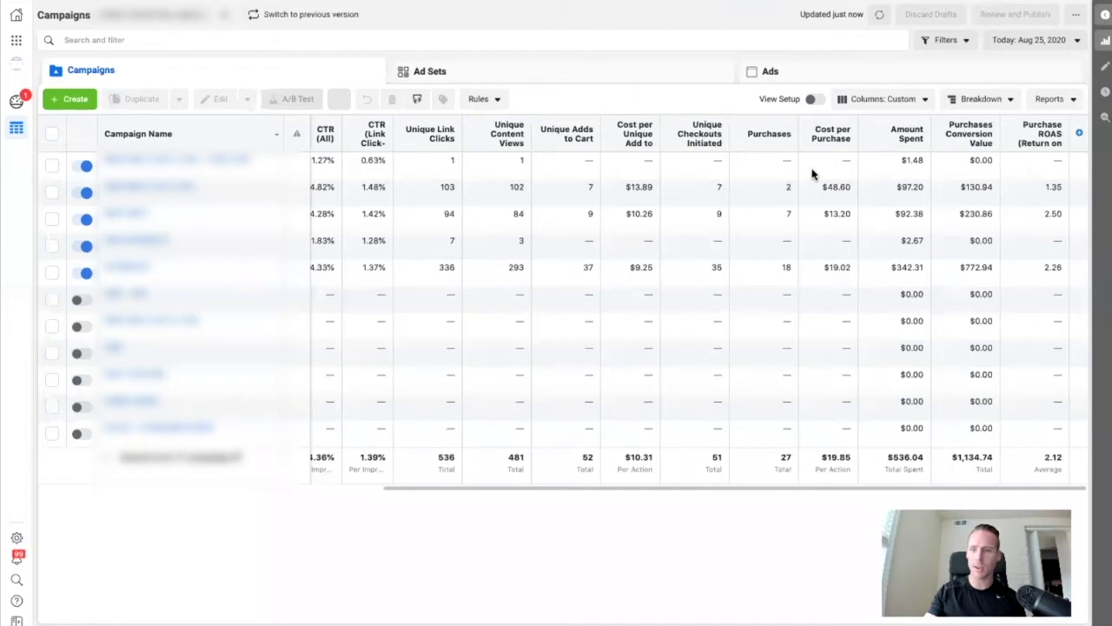
Set the campaign report's date range to Lifetime and examine the spend, conversion value and ROAS figures.
{"action": "left_click", "coordinate": [1029, 40]}
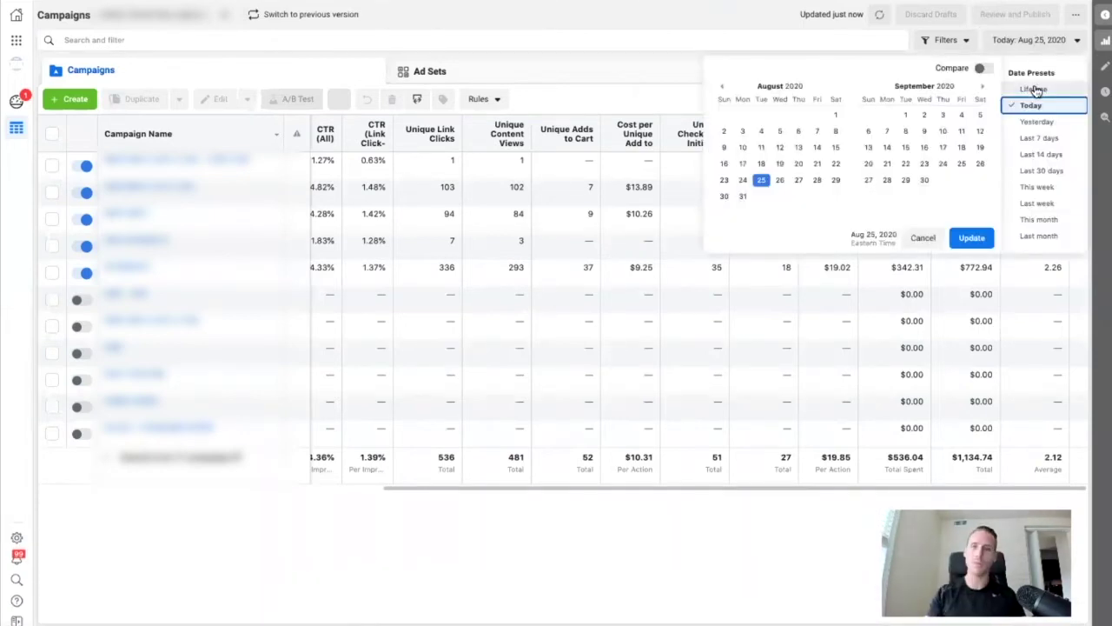
{"action": "left_click", "coordinate": [1034, 90]}
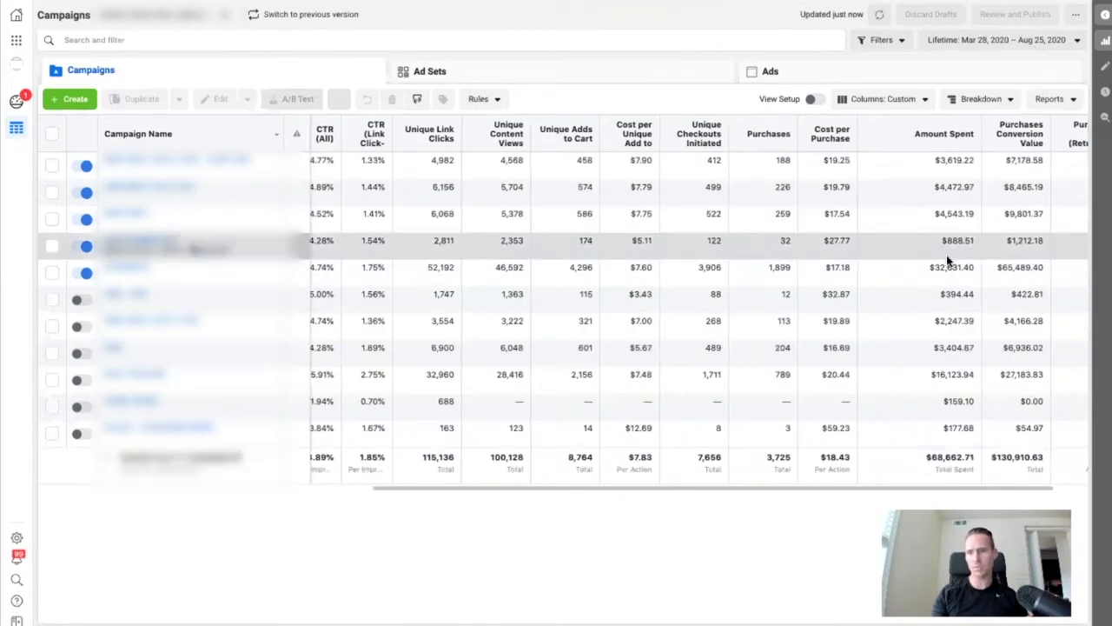
{"action": "scroll", "coordinate": [946, 255], "scroll_direction": "right", "scroll_amount": 2}
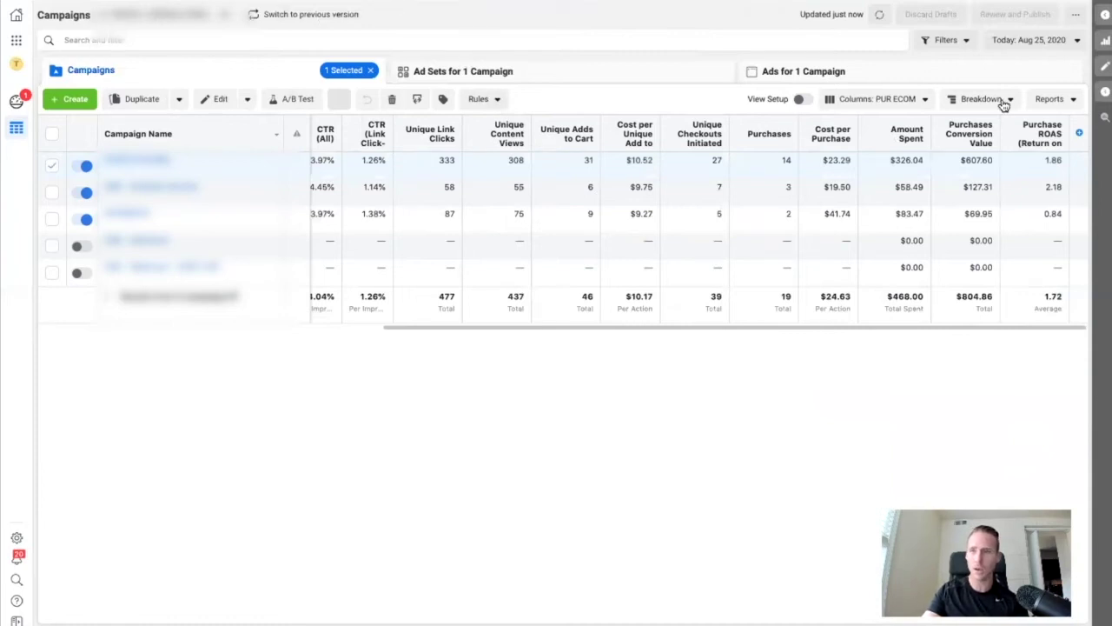
Open the Business Settings of the current business manager separately from the campaigns report.
{"action": "right_click", "coordinate": [17, 538]}
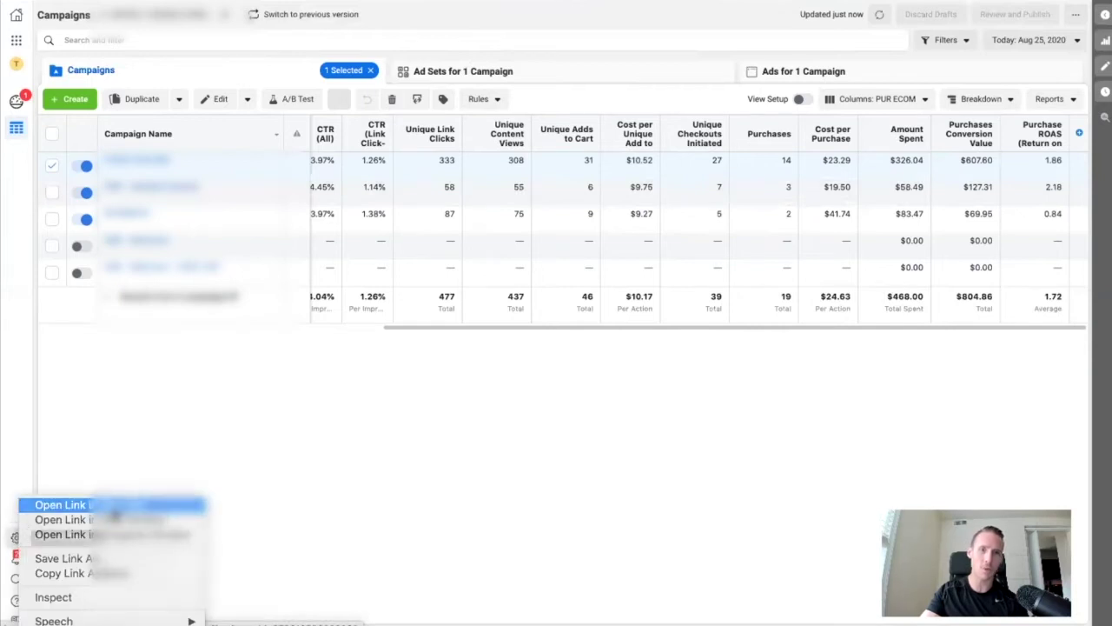
{"action": "left_click", "coordinate": [61, 505]}
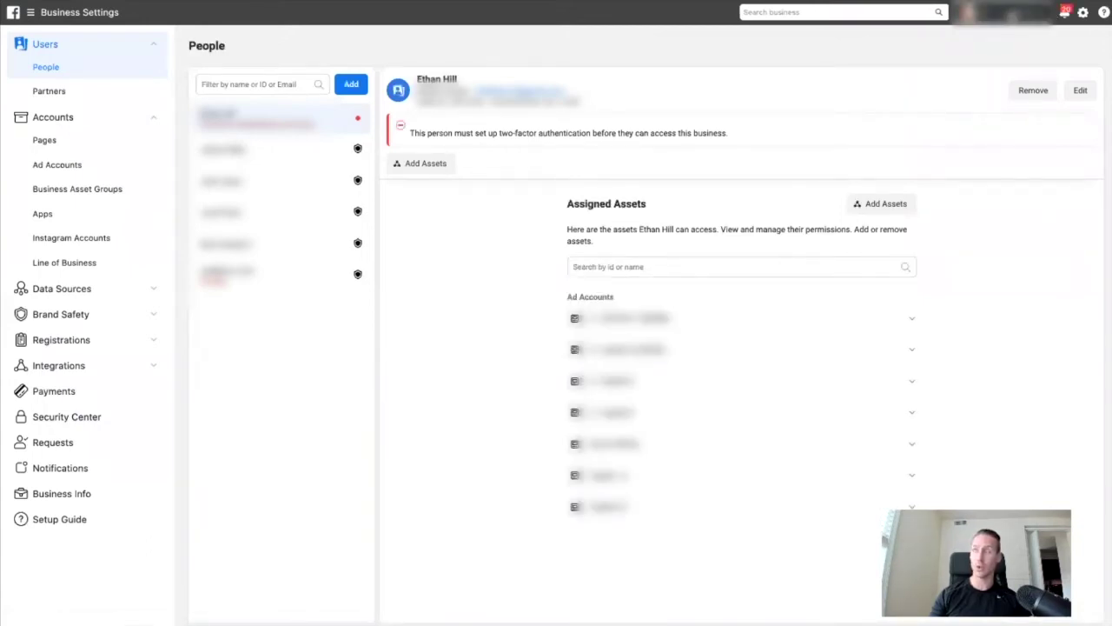
{"action": "right_click", "coordinate": [1084, 15]}
{"action": "key", "text": "Escape"}
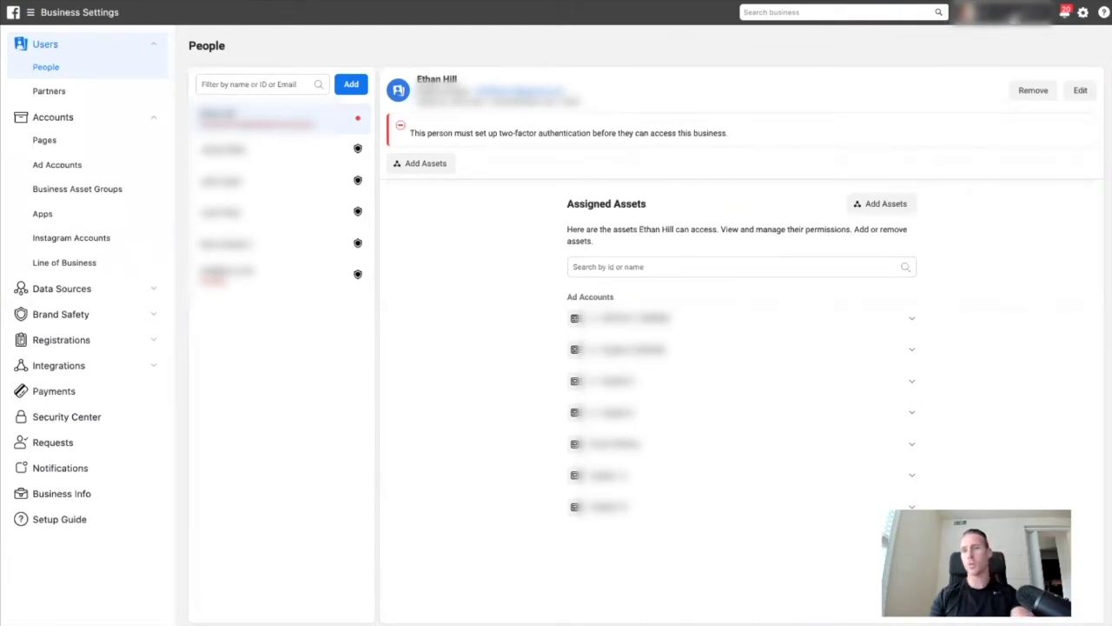
List the available business manager accounts and open the second business manager to share assets from.
{"action": "left_click", "coordinate": [1013, 13]}
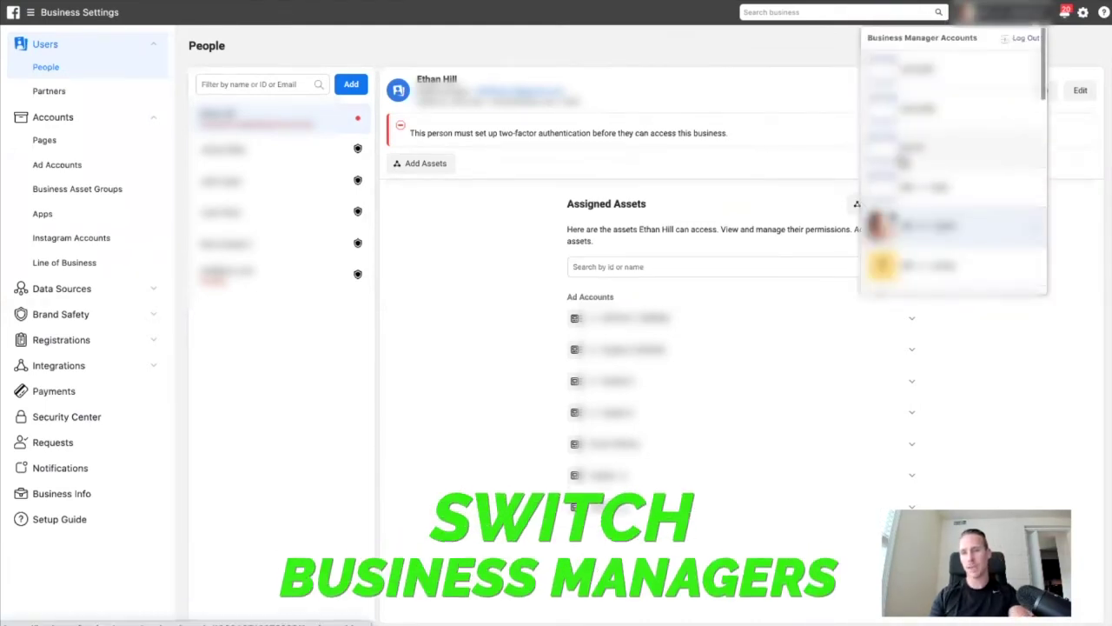
{"action": "scroll", "coordinate": [903, 161], "scroll_direction": "down", "scroll_amount": 3}
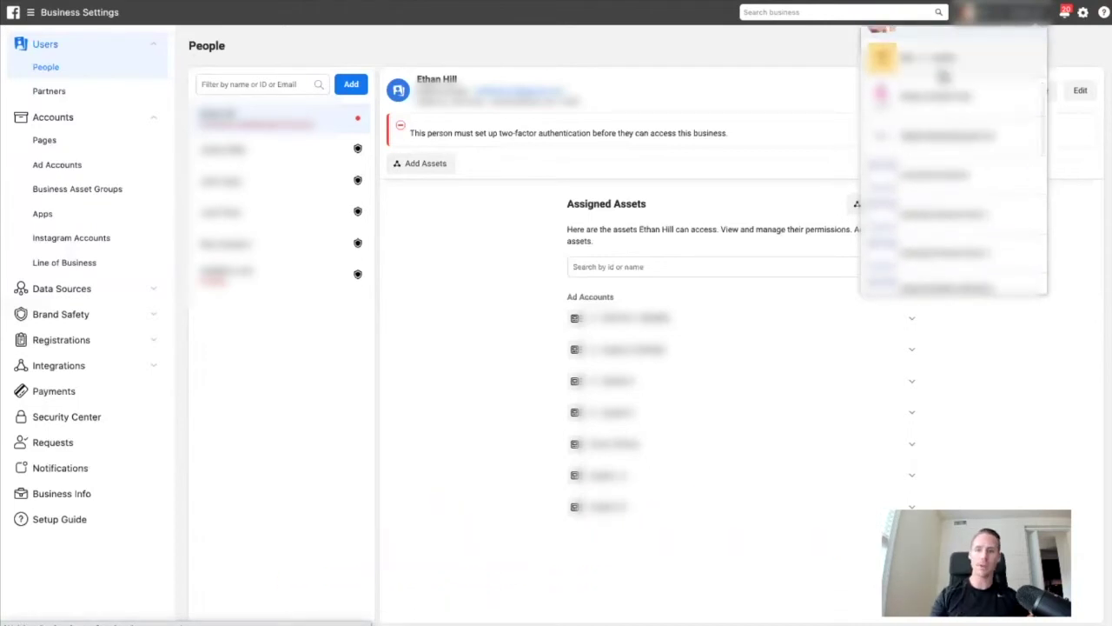
{"action": "left_click", "coordinate": [943, 77]}
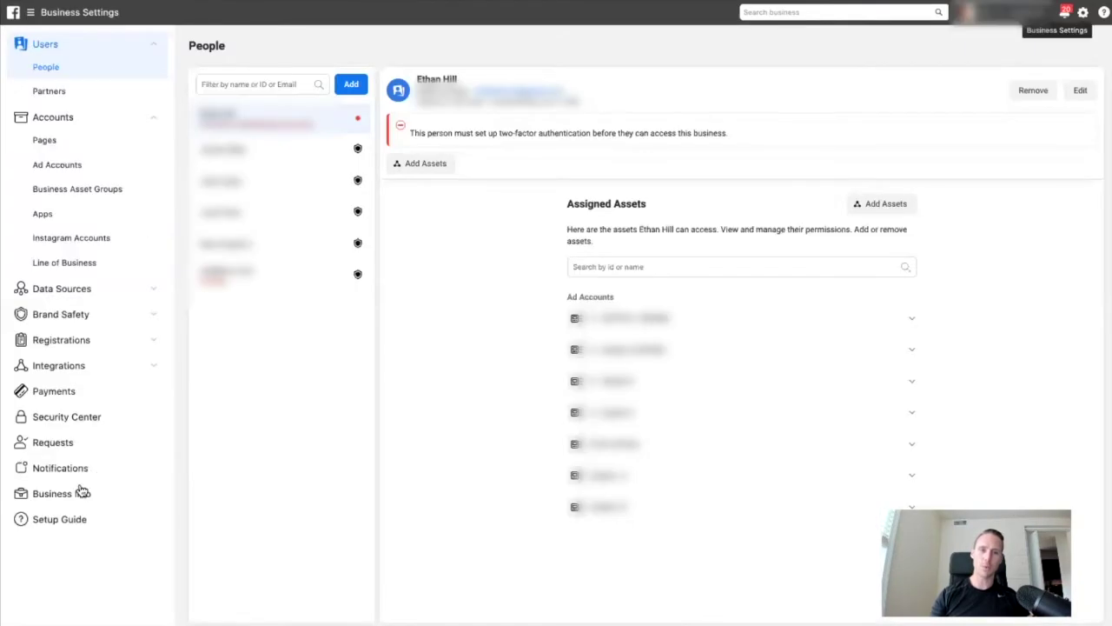
Expand the Data Sources section, then open Business Info of BM - 6 to copy its business ID.
{"action": "left_click", "coordinate": [66, 171]}
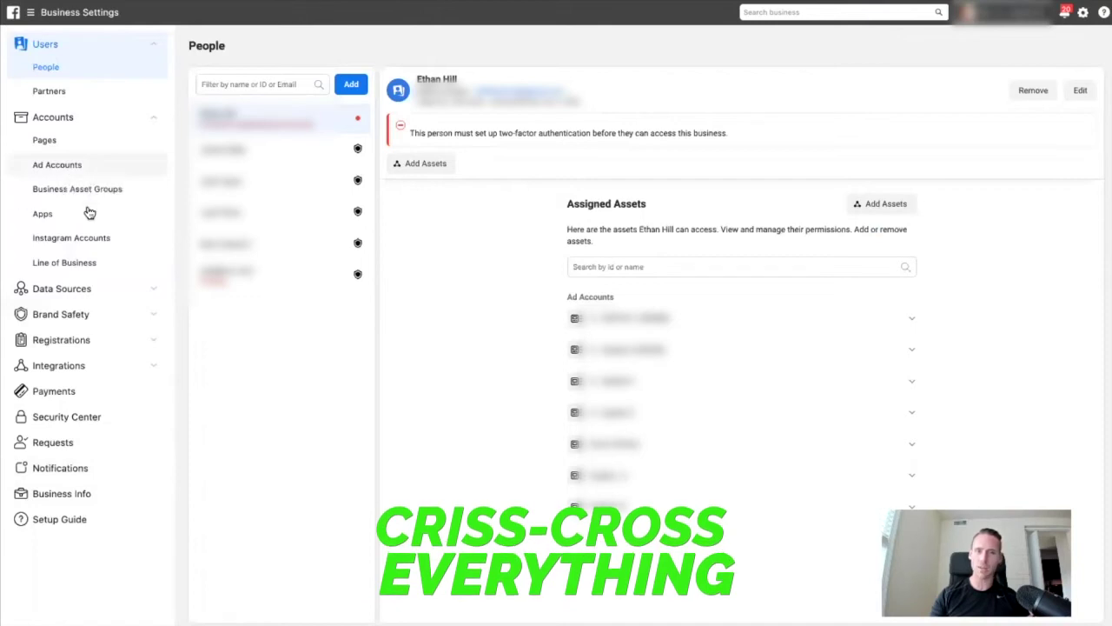
{"action": "left_click", "coordinate": [56, 289]}
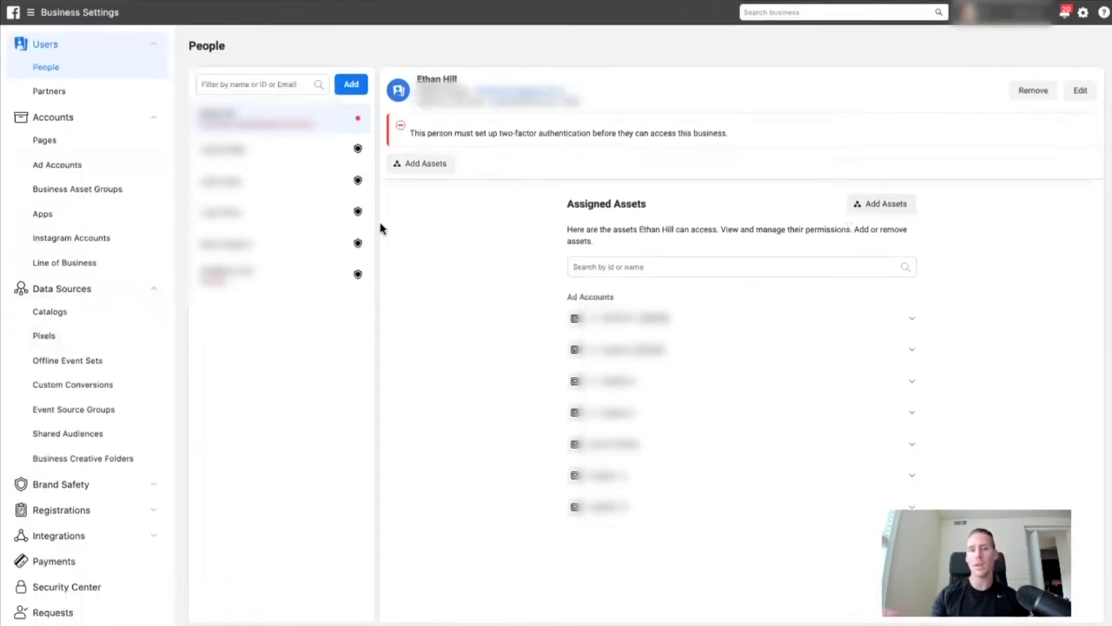
{"action": "scroll", "coordinate": [67, 601], "scroll_direction": "down", "scroll_amount": 2}
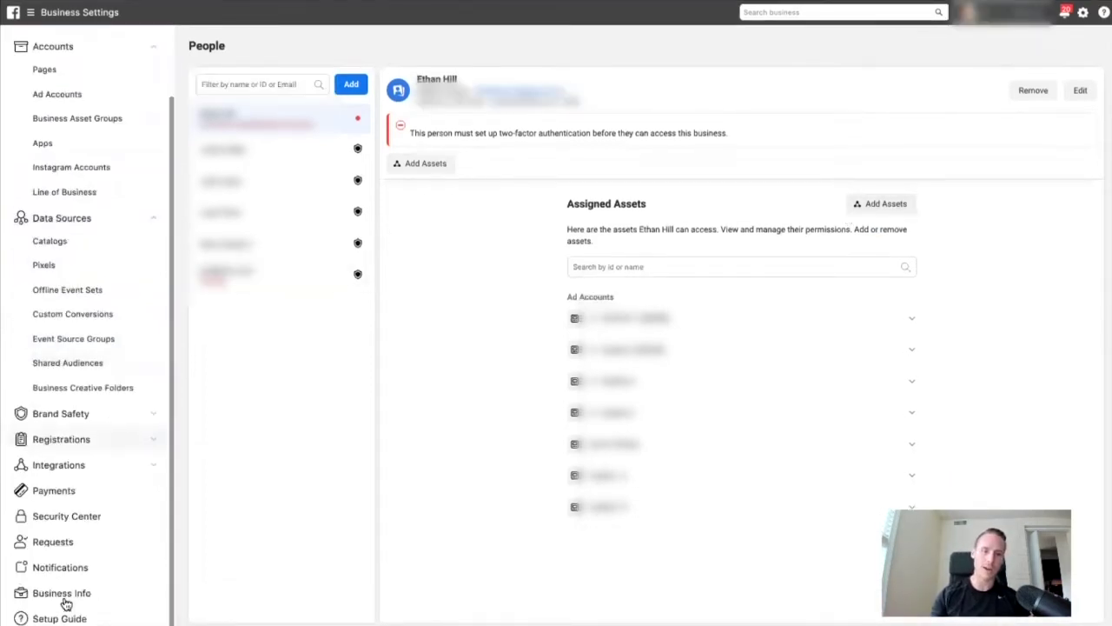
{"action": "left_click", "coordinate": [64, 598]}
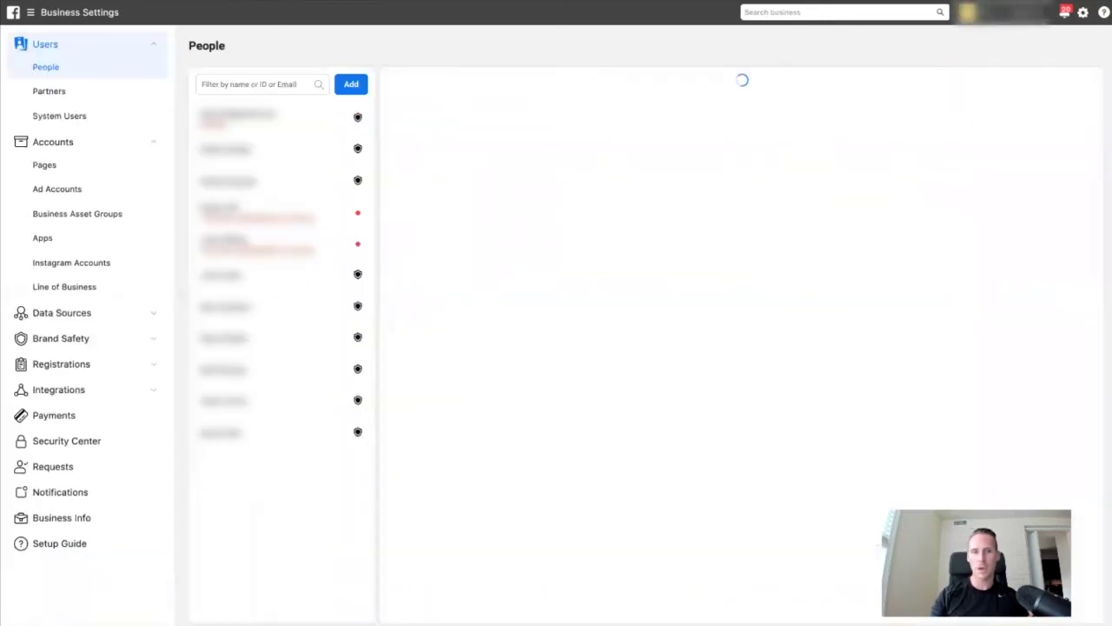
In BM - 7's partners, start giving a partner access to its assets, entering BM - 6's business ID as the partner.
{"action": "left_click", "coordinate": [54, 92]}
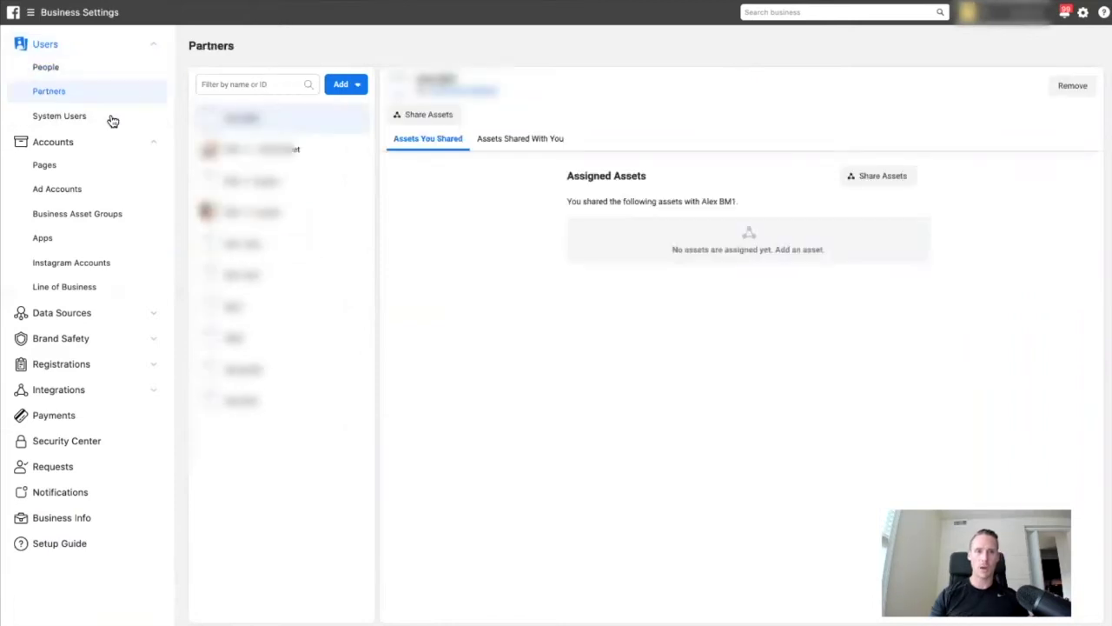
{"action": "left_click", "coordinate": [348, 87]}
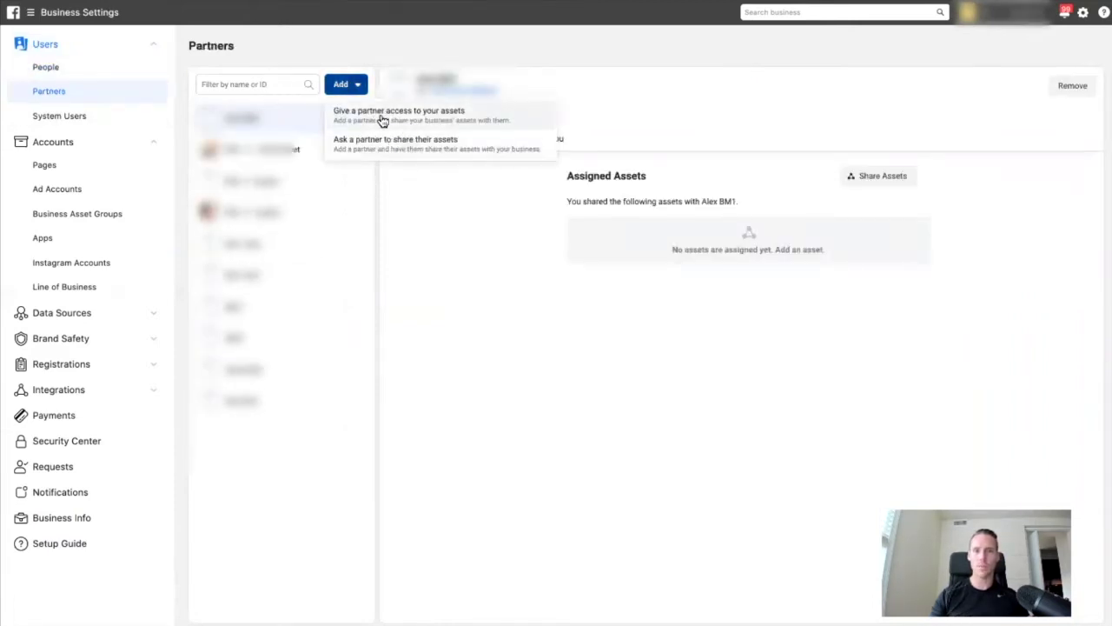
{"action": "left_click", "coordinate": [383, 118]}
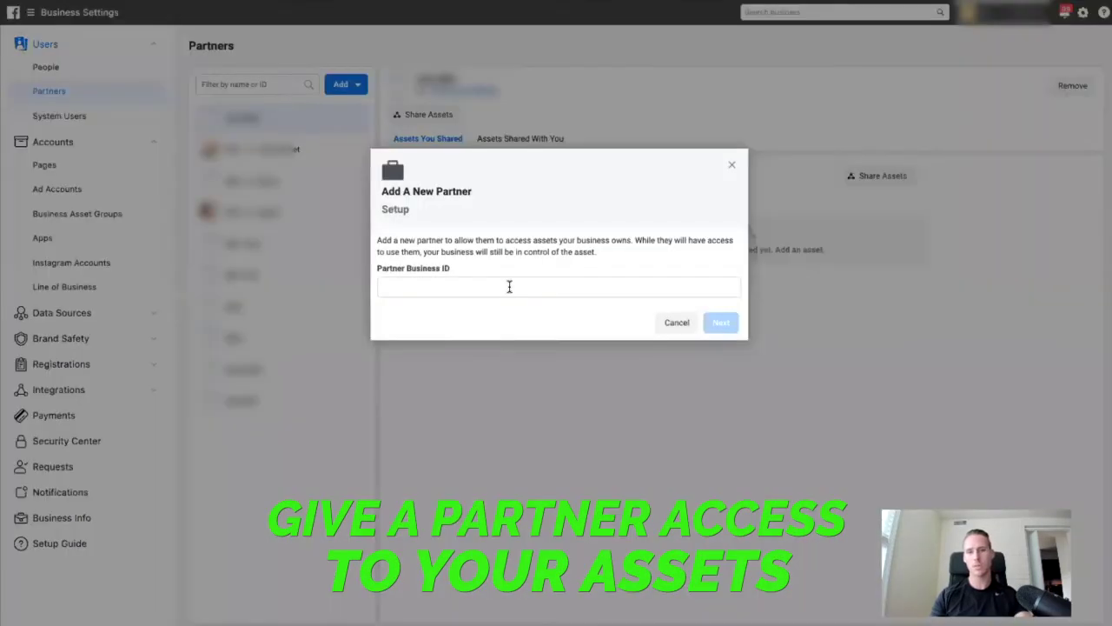
{"action": "key", "text": "ctrl+v"}
{"action": "left_click", "coordinate": [721, 321]}
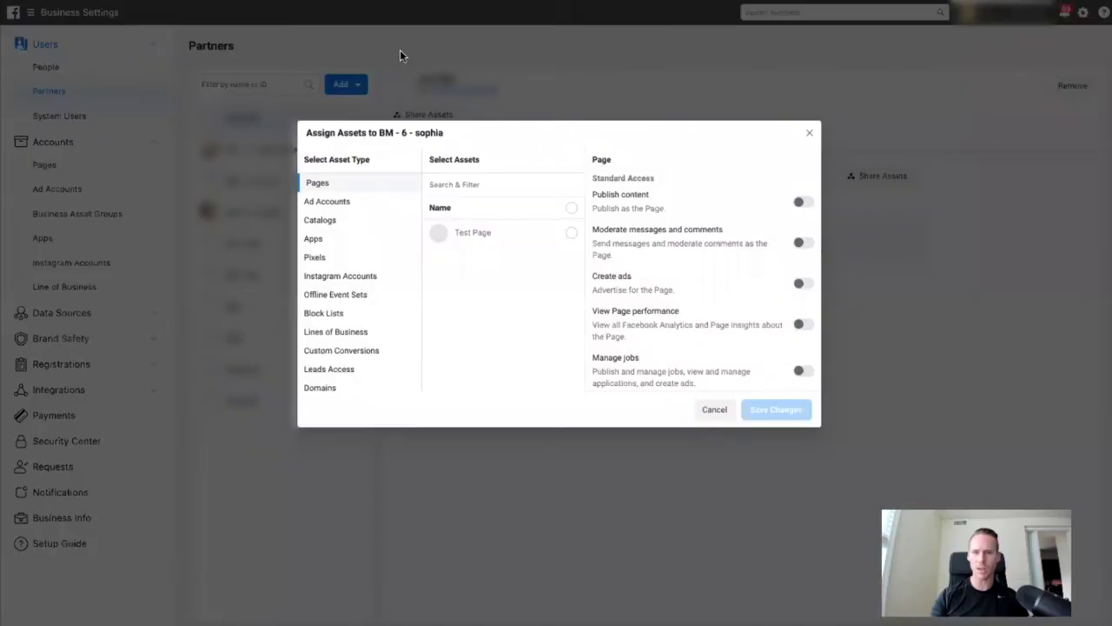
Select all ad accounts for the BM - 6 partner and enable Manage Ad Account admin access.
{"action": "left_click", "coordinate": [349, 202]}
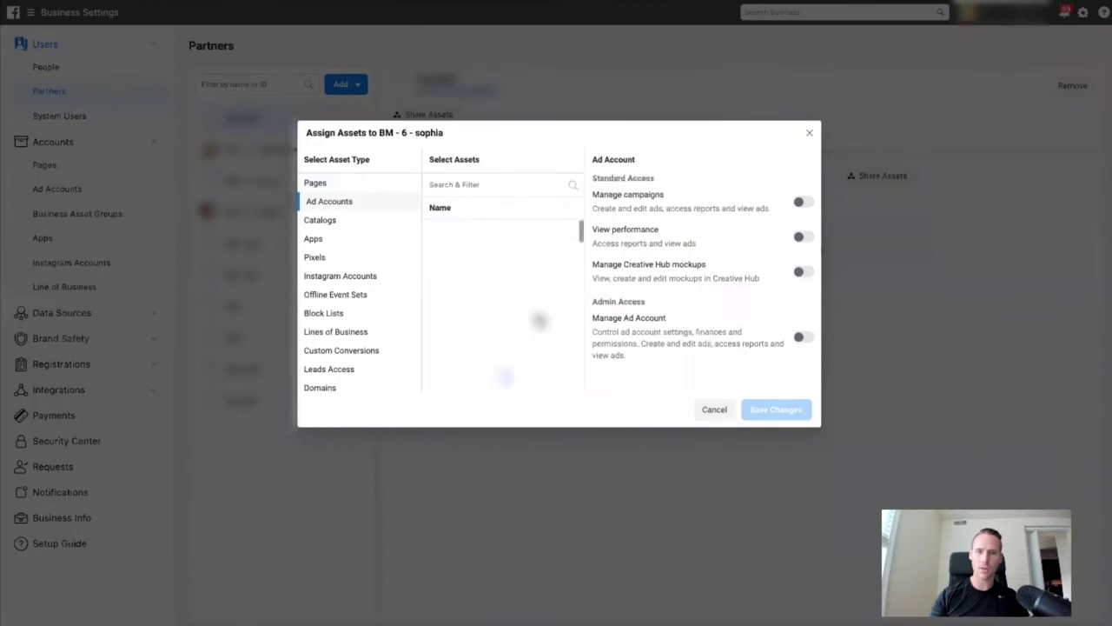
{"action": "scroll", "coordinate": [540, 320], "scroll_direction": "down", "scroll_amount": 5}
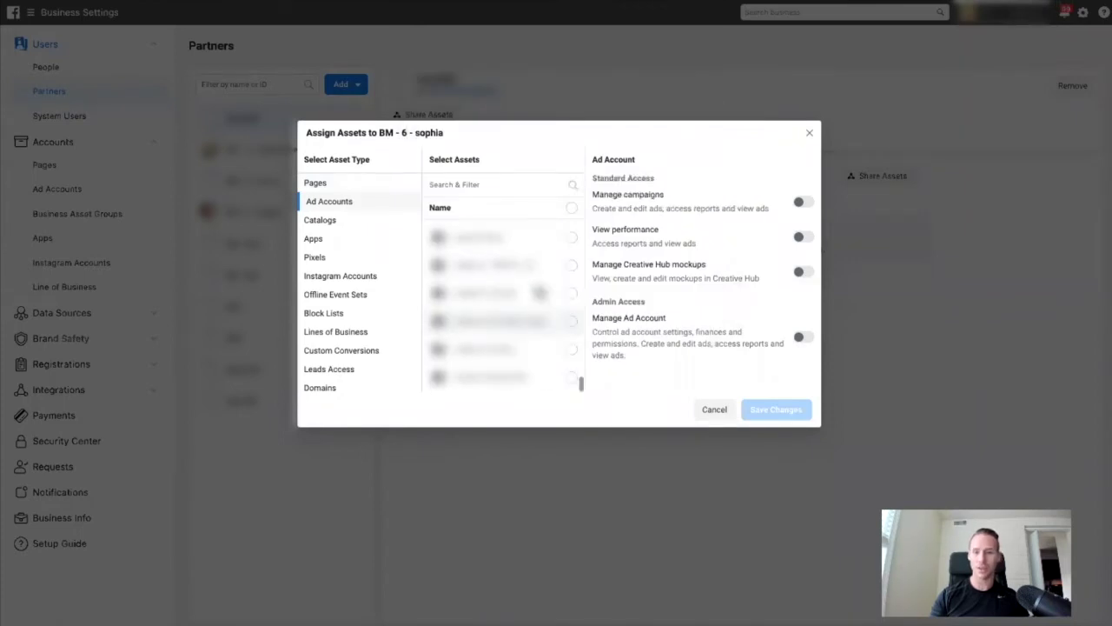
{"action": "left_click", "coordinate": [571, 209]}
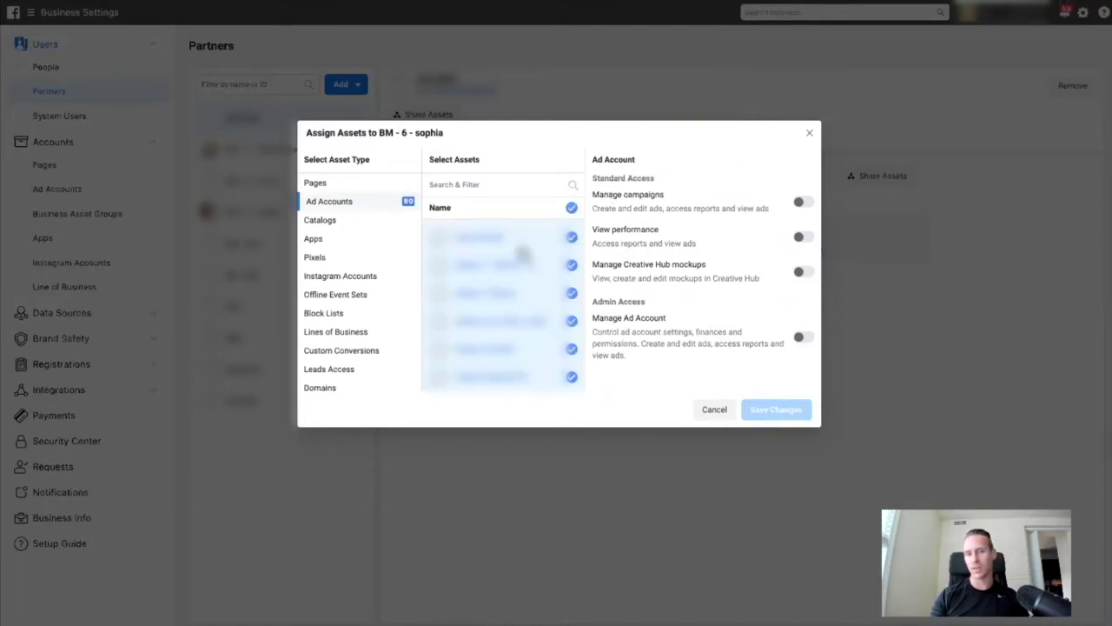
{"action": "left_click", "coordinate": [800, 343]}
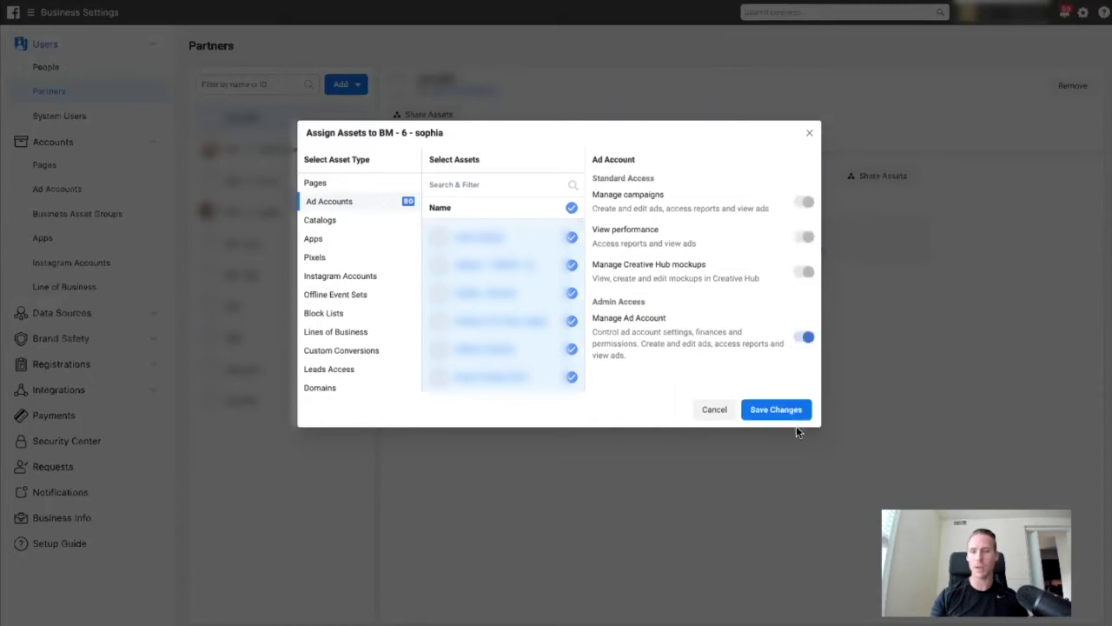
Select all pixels for the BM - 6 partner with Manage Pixel admin access, then discard the asset assignment.
{"action": "left_click", "coordinate": [315, 258]}
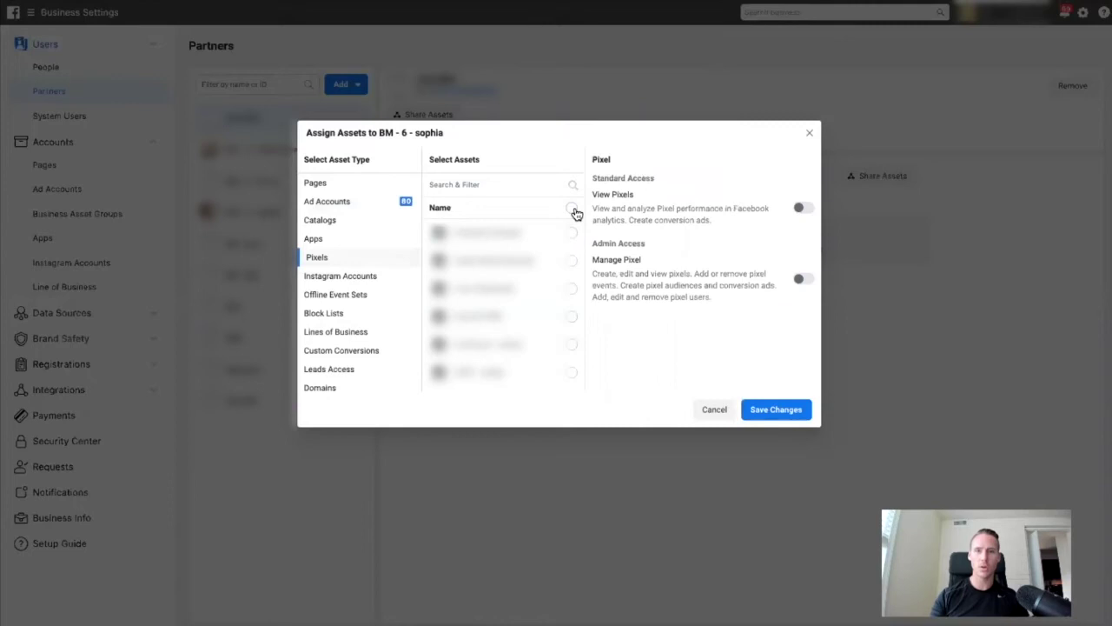
{"action": "left_click", "coordinate": [572, 208]}
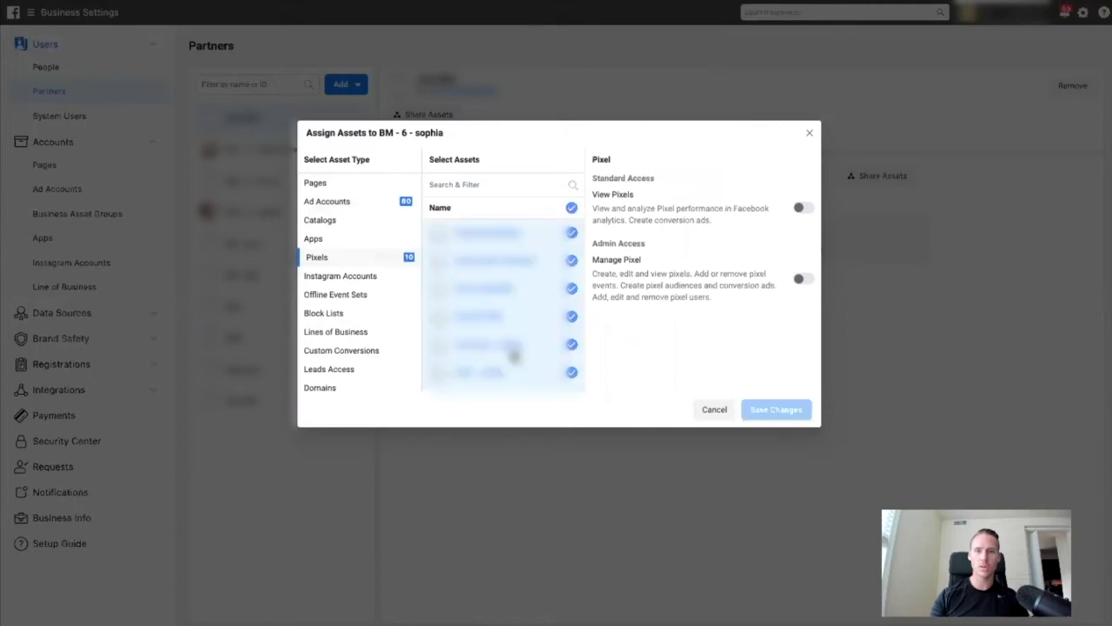
{"action": "left_click", "coordinate": [801, 279]}
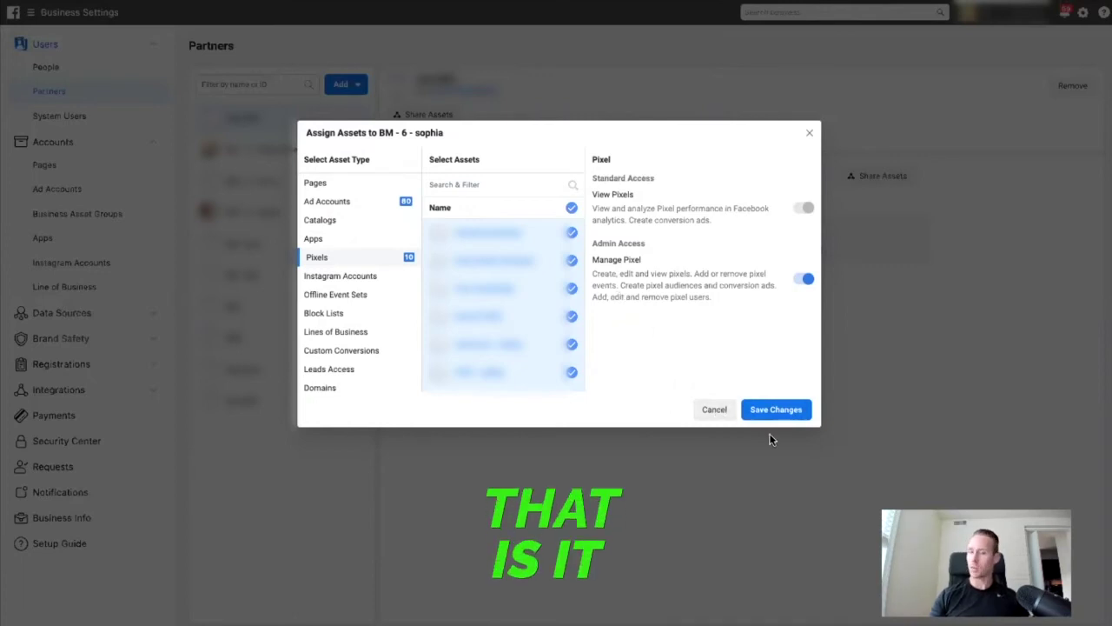
{"action": "left_click", "coordinate": [717, 412]}
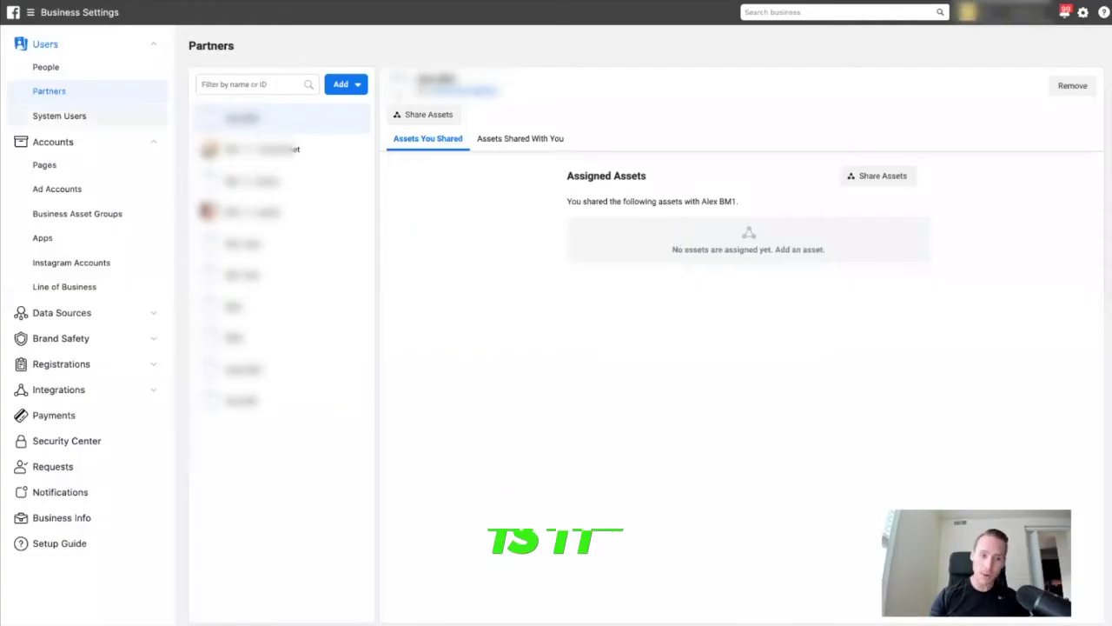
Copy BM - 7's business ID from its Business Info and enter it in BM - 6 as a partner given access to assets.
{"action": "left_click", "coordinate": [72, 520]}
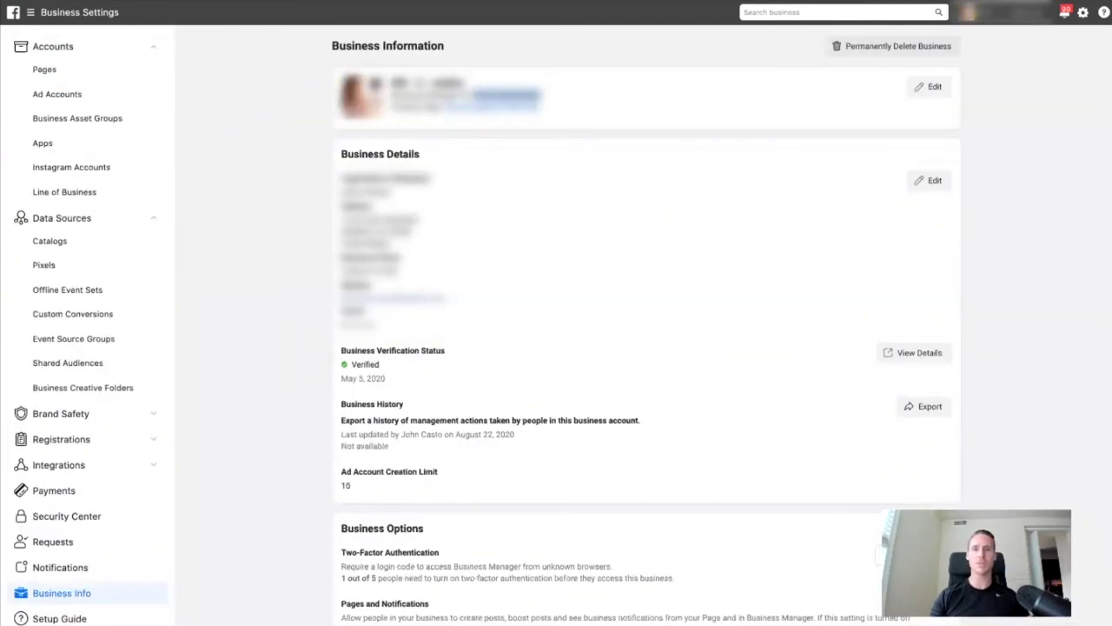
{"action": "scroll", "coordinate": [80, 117], "scroll_direction": "up", "scroll_amount": 2}
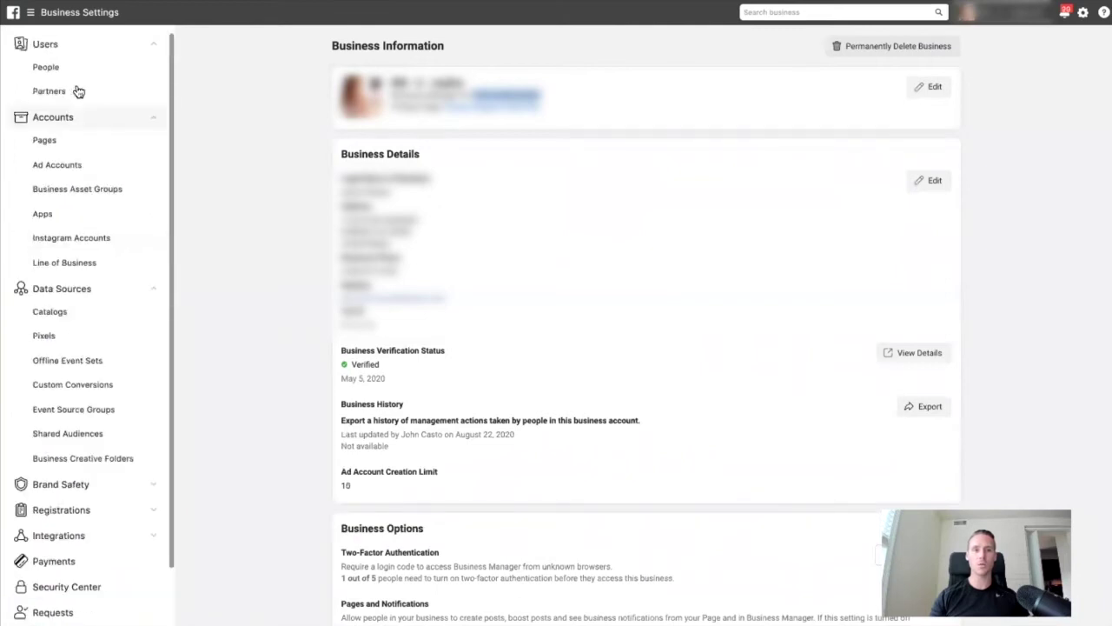
{"action": "left_click", "coordinate": [66, 93]}
{"action": "left_click", "coordinate": [341, 86]}
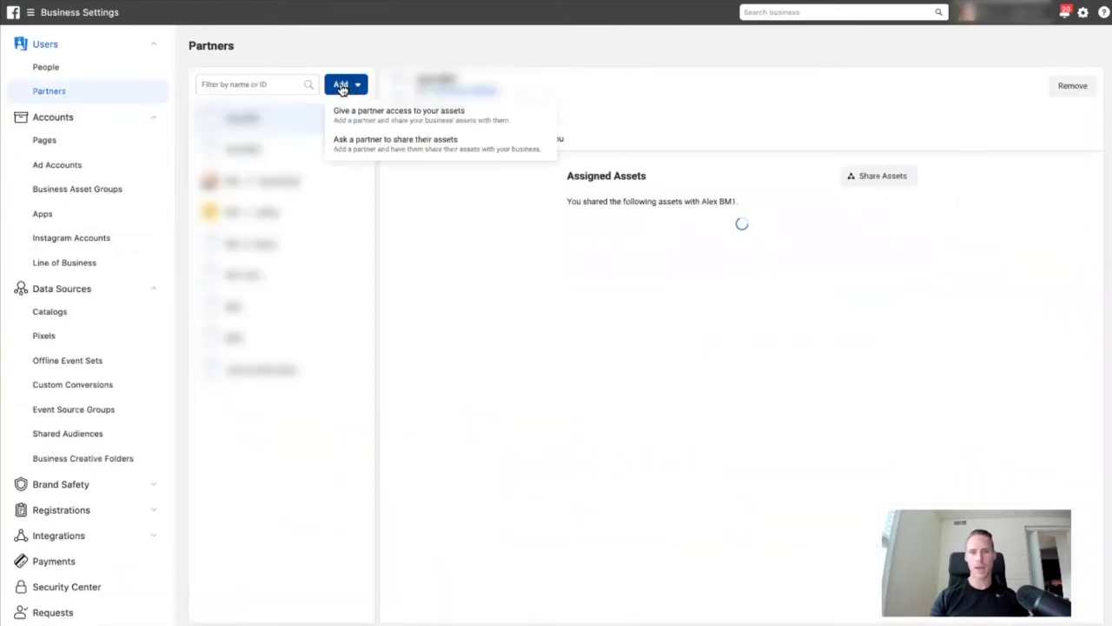
{"action": "left_click", "coordinate": [392, 122]}
{"action": "left_click", "coordinate": [444, 290]}
{"action": "key", "text": "ctrl+v"}
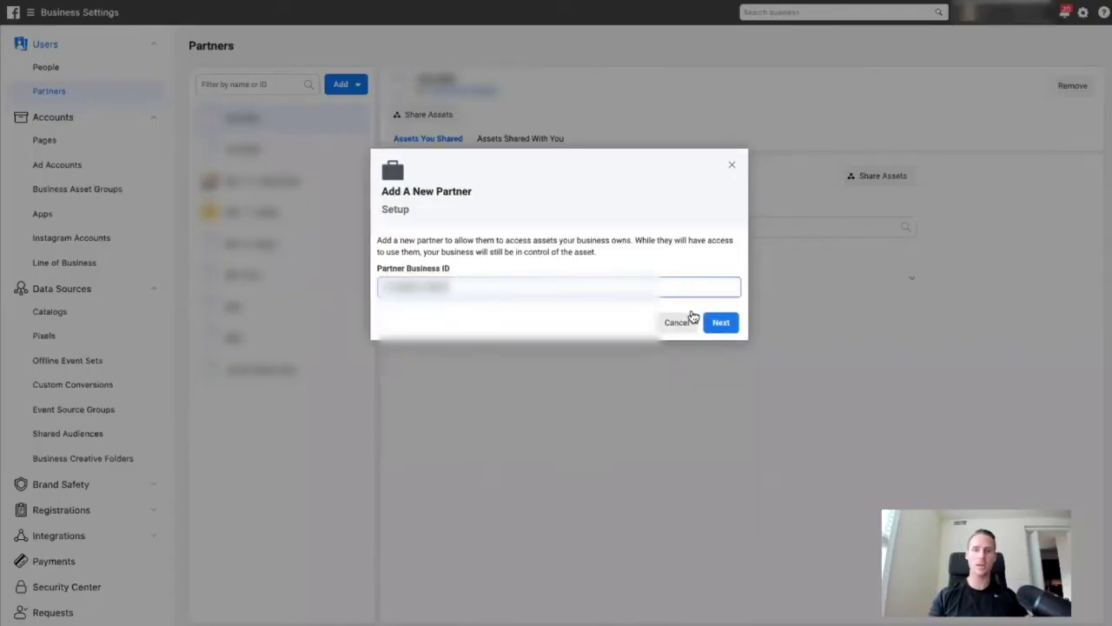
{"action": "left_click", "coordinate": [720, 322]}
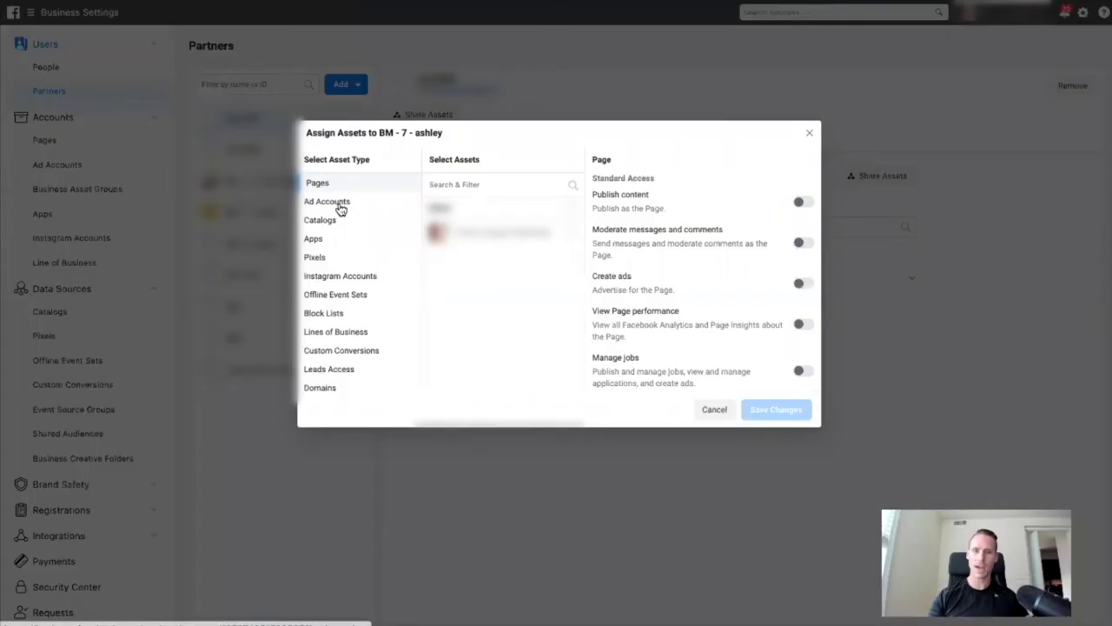
Select all ad accounts for the BM - 7 partner and enable Manage Ad Account admin access.
{"action": "left_click", "coordinate": [339, 207]}
{"action": "left_click", "coordinate": [573, 212]}
{"action": "left_click", "coordinate": [799, 337]}
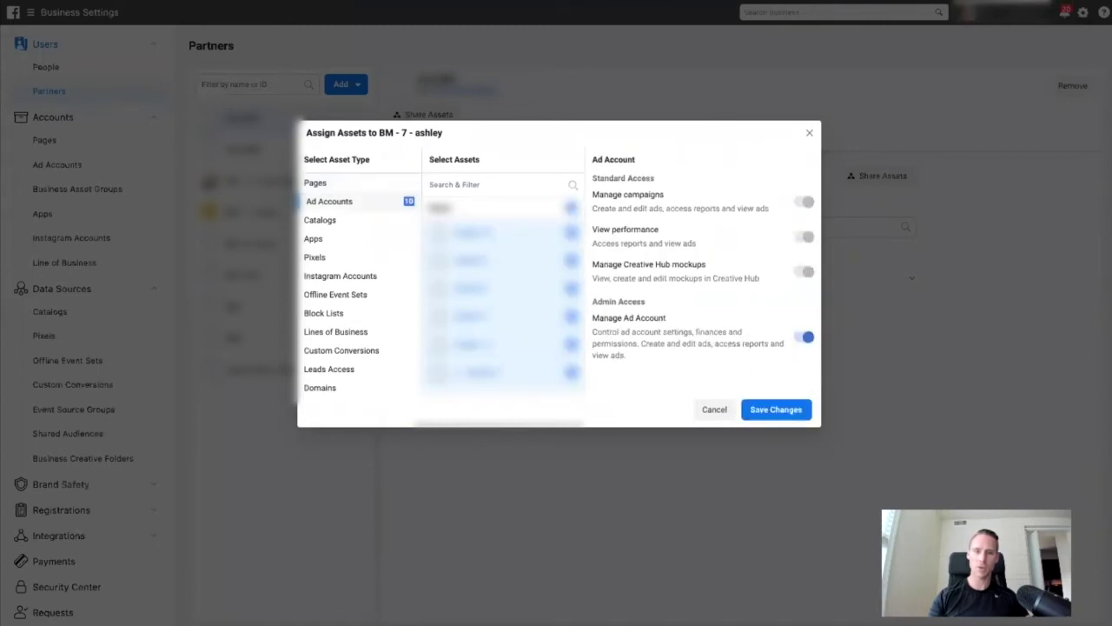
Select all pixels for the BM - 7 partner with Manage Pixel admin access, then discard the asset assignment.
{"action": "left_click", "coordinate": [321, 259]}
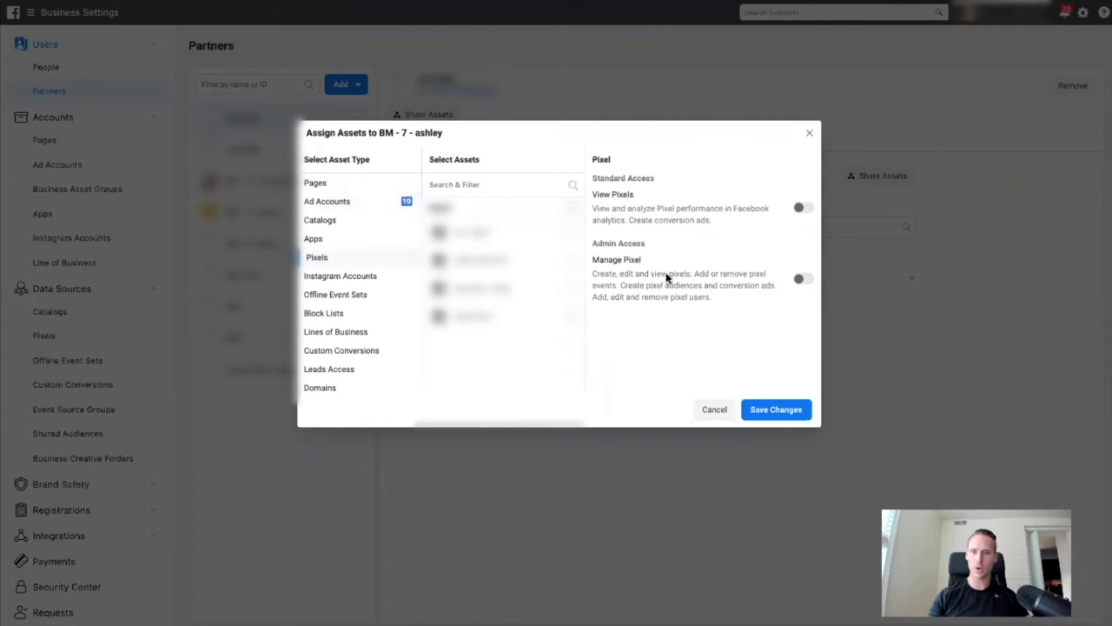
{"action": "left_click", "coordinate": [802, 279]}
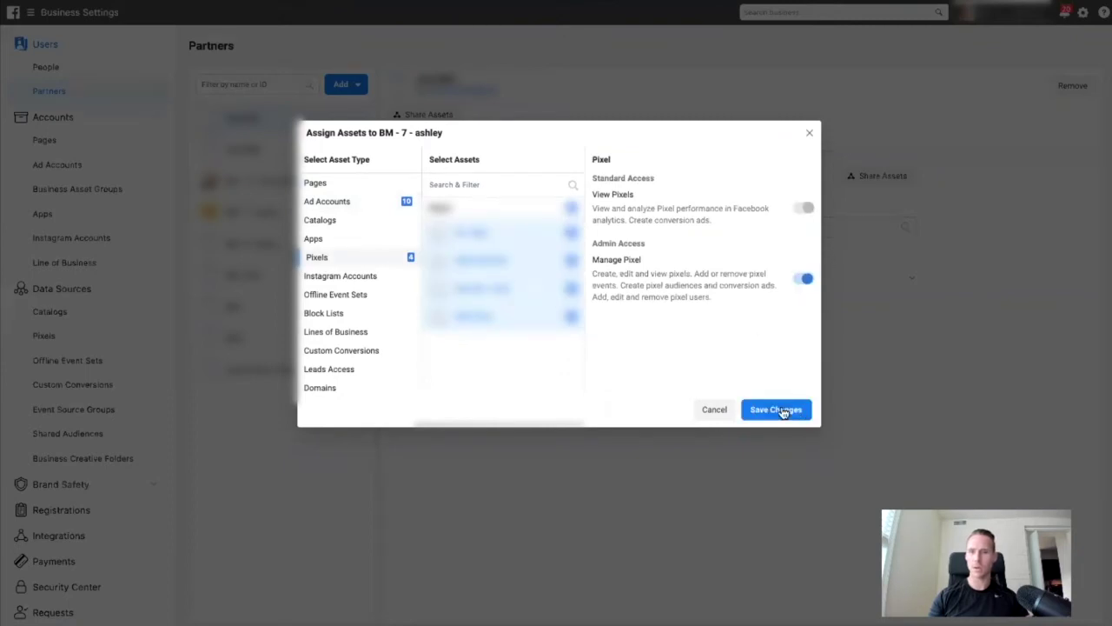
{"action": "left_click", "coordinate": [715, 411]}
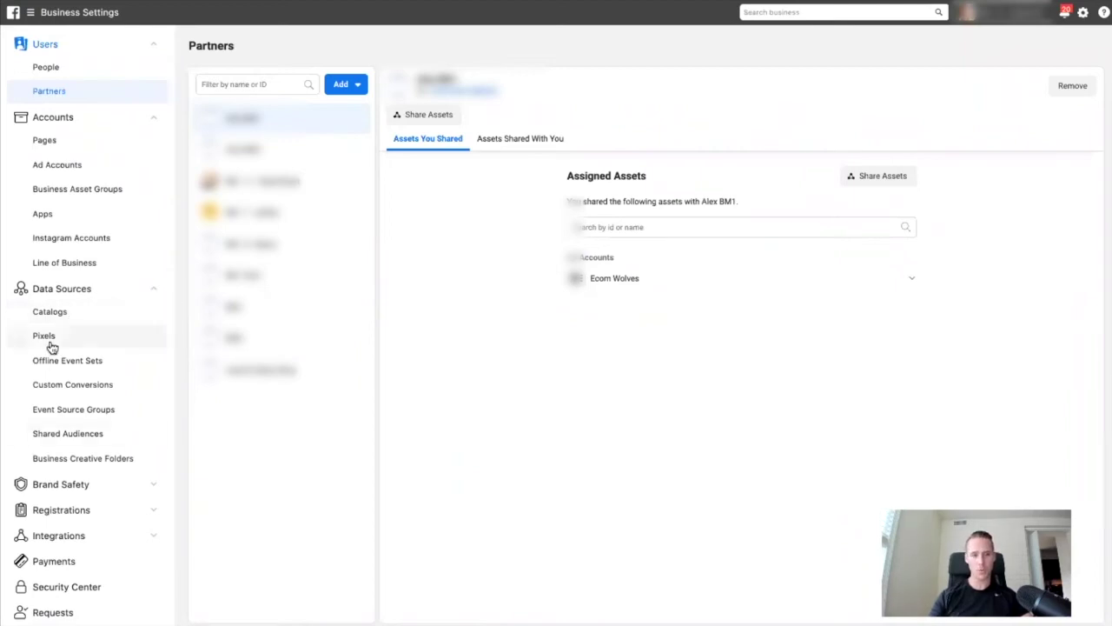
Open the business's list of pixels and examine which ones it can access.
{"action": "left_click", "coordinate": [45, 336]}
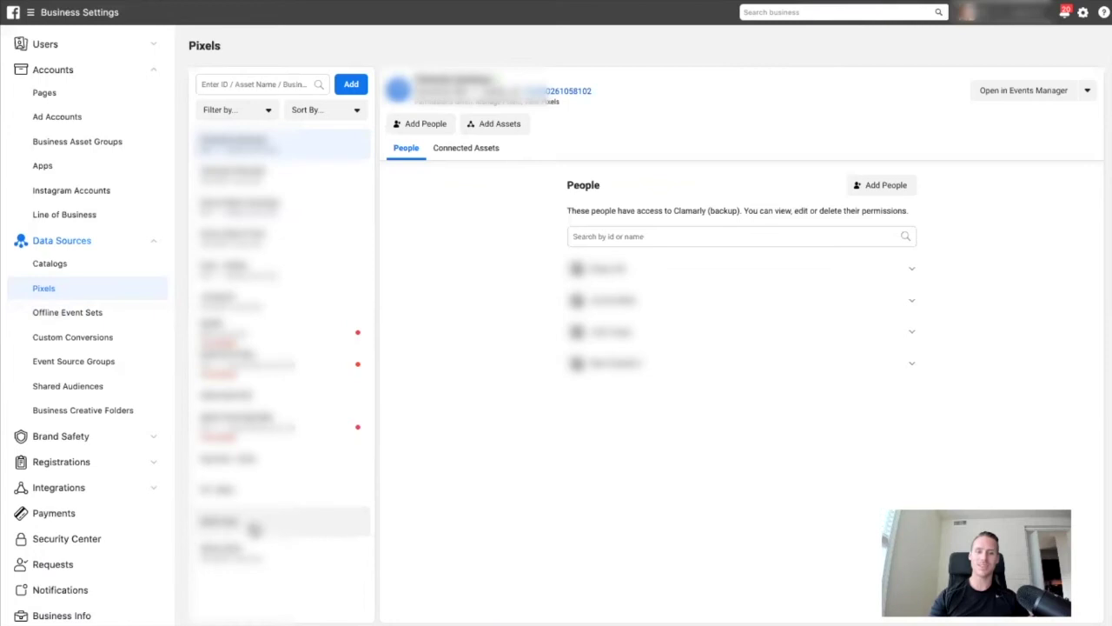
Connect all available ad accounts to the WAX Pixel as assets.
{"action": "left_click", "coordinate": [269, 528]}
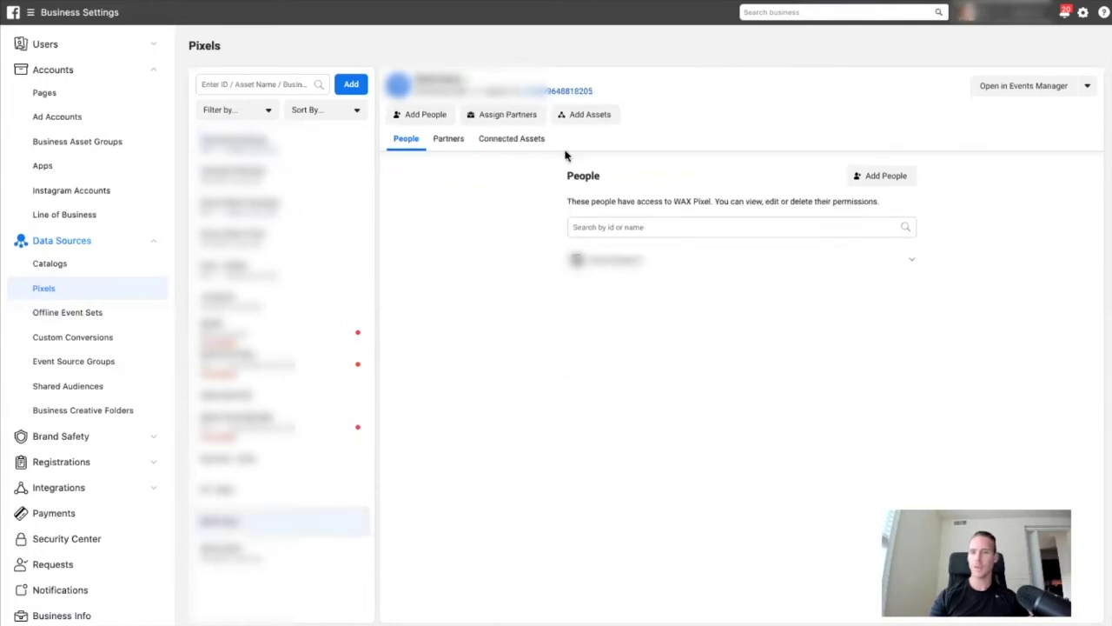
{"action": "left_click", "coordinate": [590, 114]}
{"action": "left_click", "coordinate": [734, 205]}
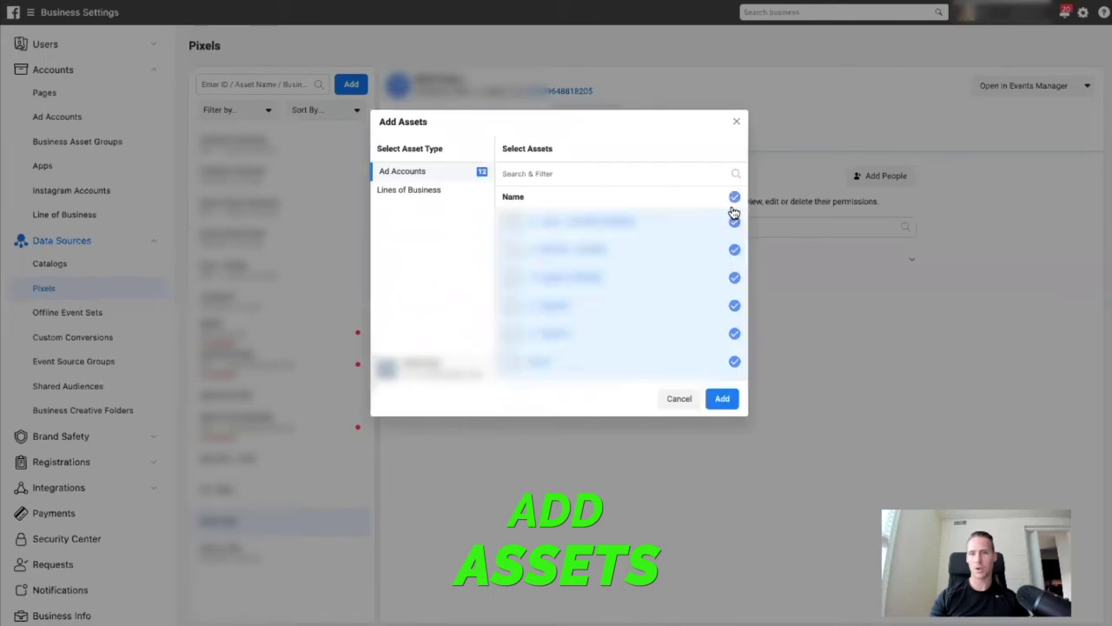
{"action": "left_click", "coordinate": [725, 399]}
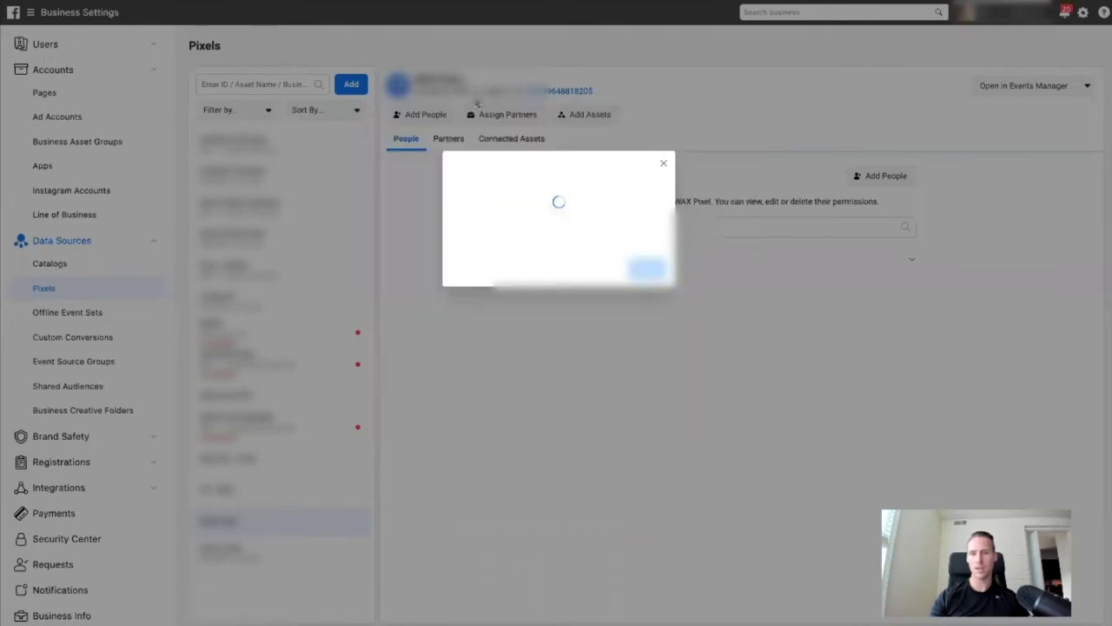
{"action": "left_click", "coordinate": [652, 246]}
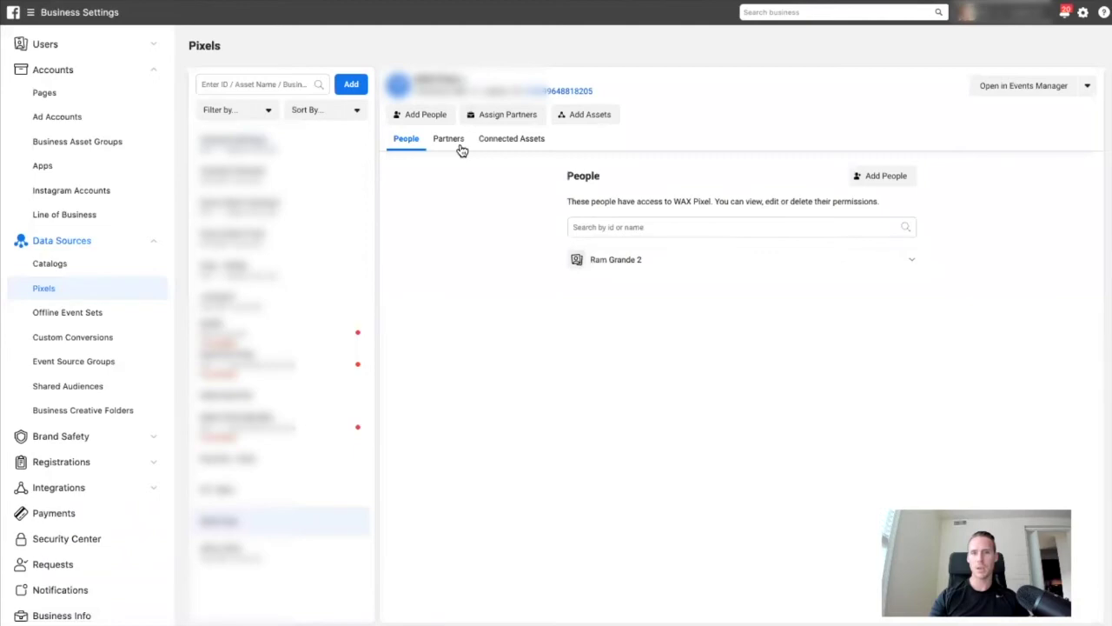
Add all five people to the WAX Pixel with Manage Pixel admin access.
{"action": "left_click", "coordinate": [897, 170]}
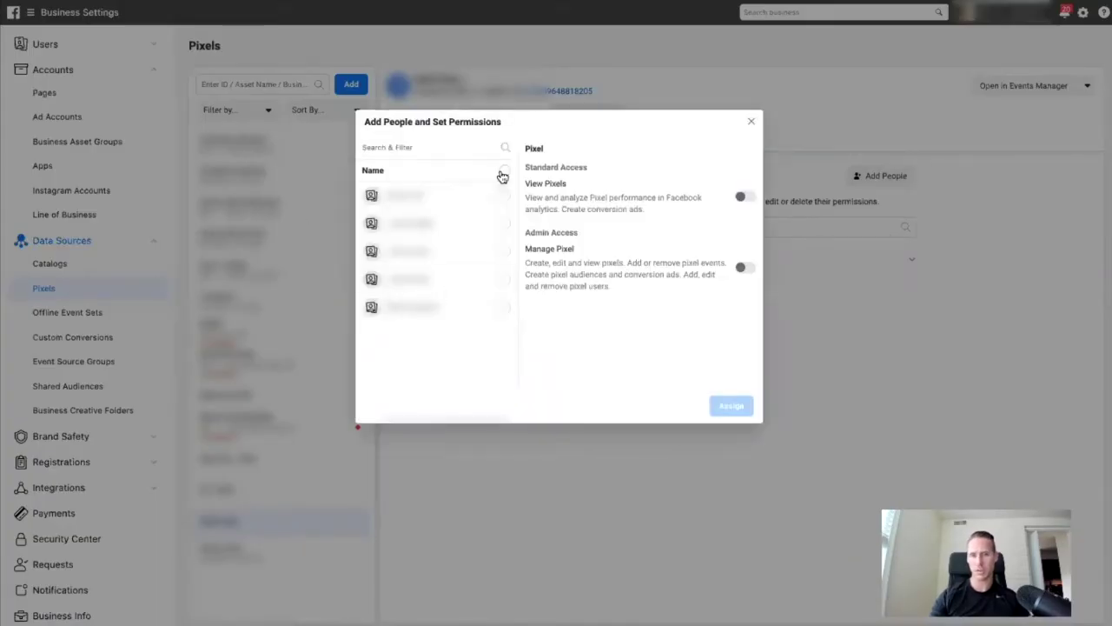
{"action": "left_click", "coordinate": [504, 173]}
{"action": "left_click", "coordinate": [745, 267]}
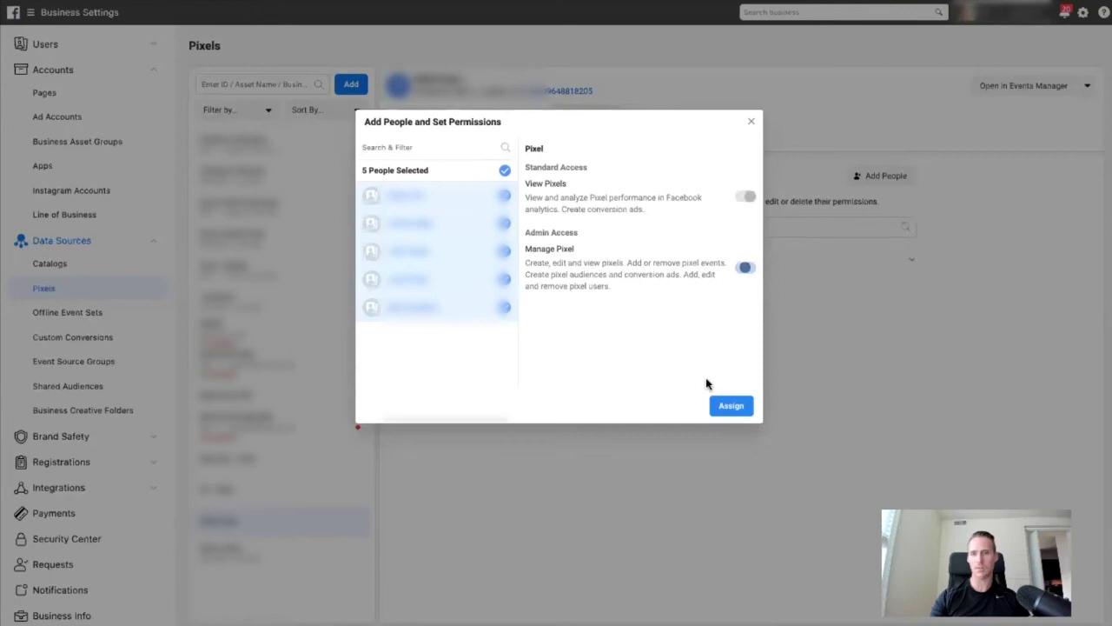
{"action": "left_click", "coordinate": [731, 405]}
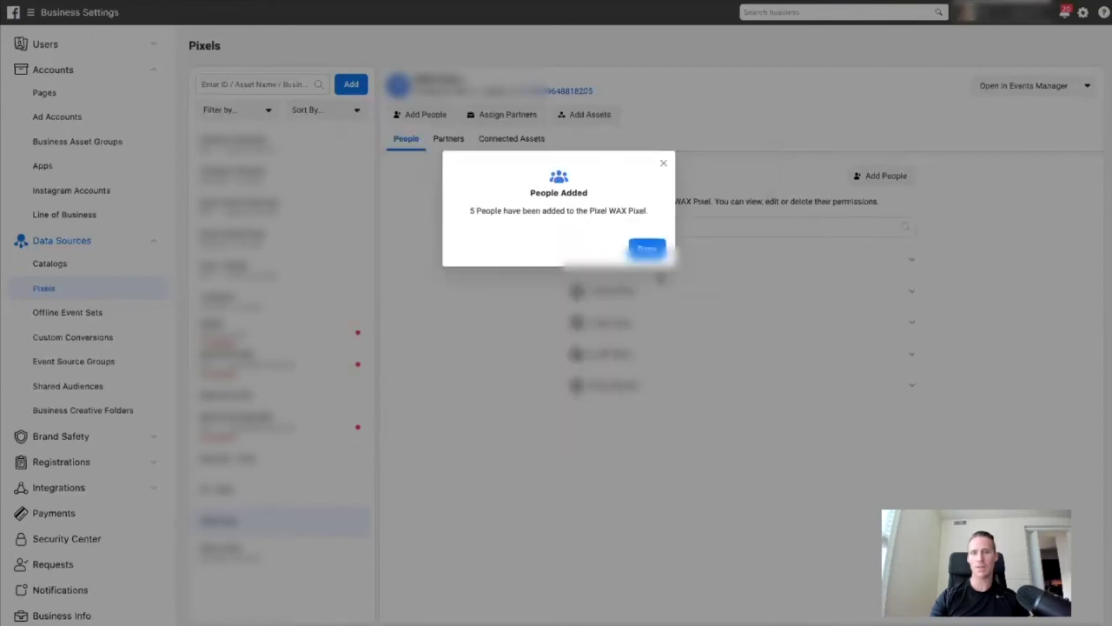
{"action": "left_click", "coordinate": [647, 250]}
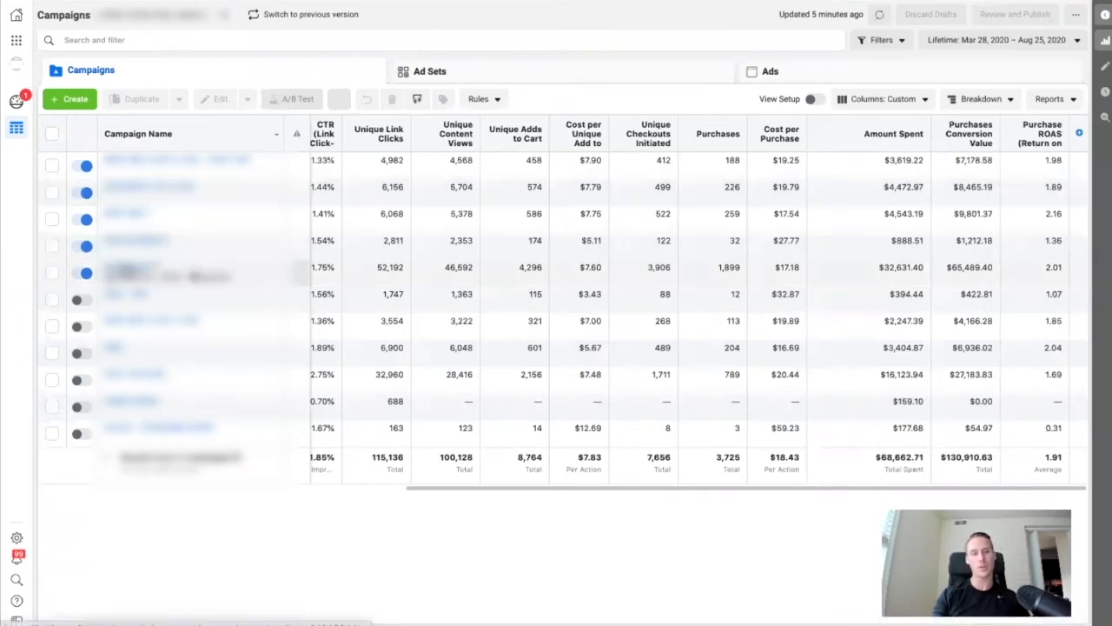
Open the highest-spending campaign's ad sets in Ads Manager and examine the purchase results of individual ad sets.
{"action": "left_click", "coordinate": [193, 275]}
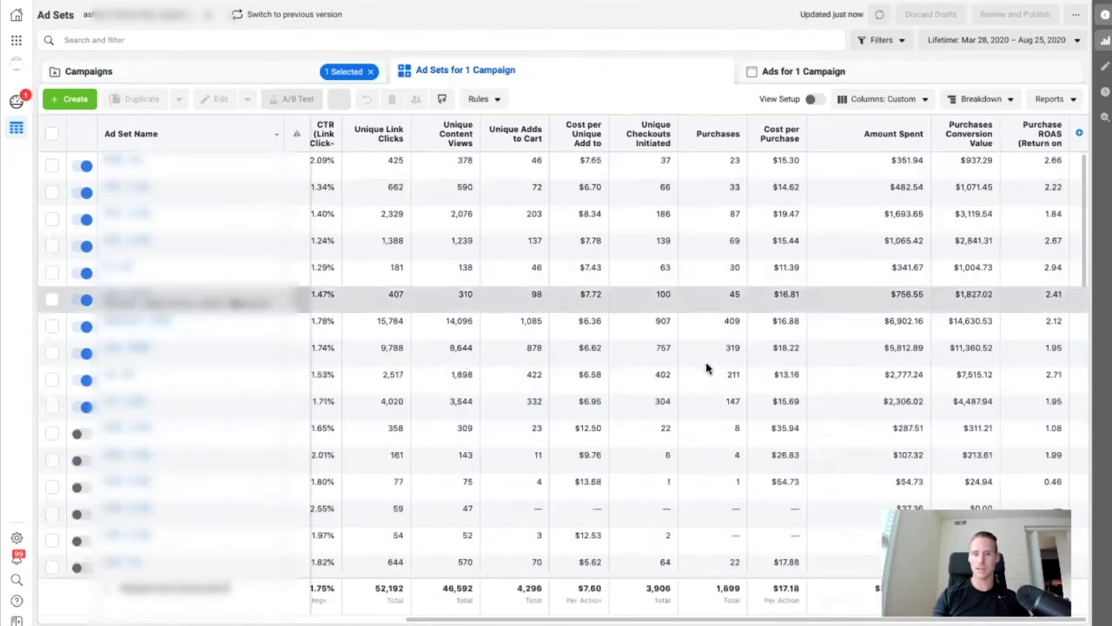
{"action": "left_click", "coordinate": [713, 243]}
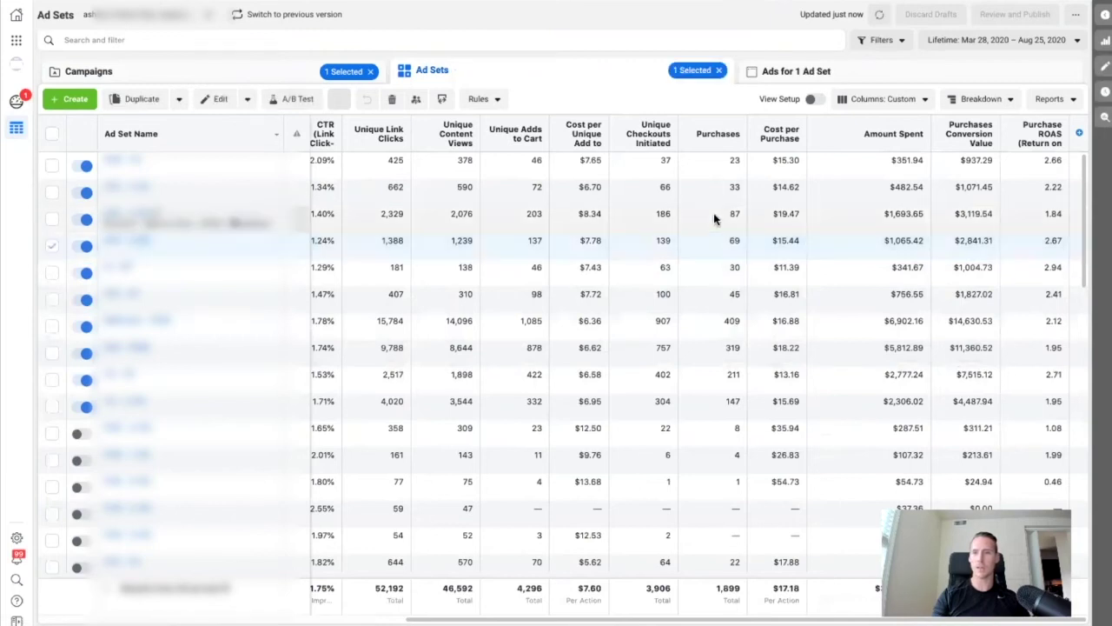
{"action": "left_click", "coordinate": [705, 217]}
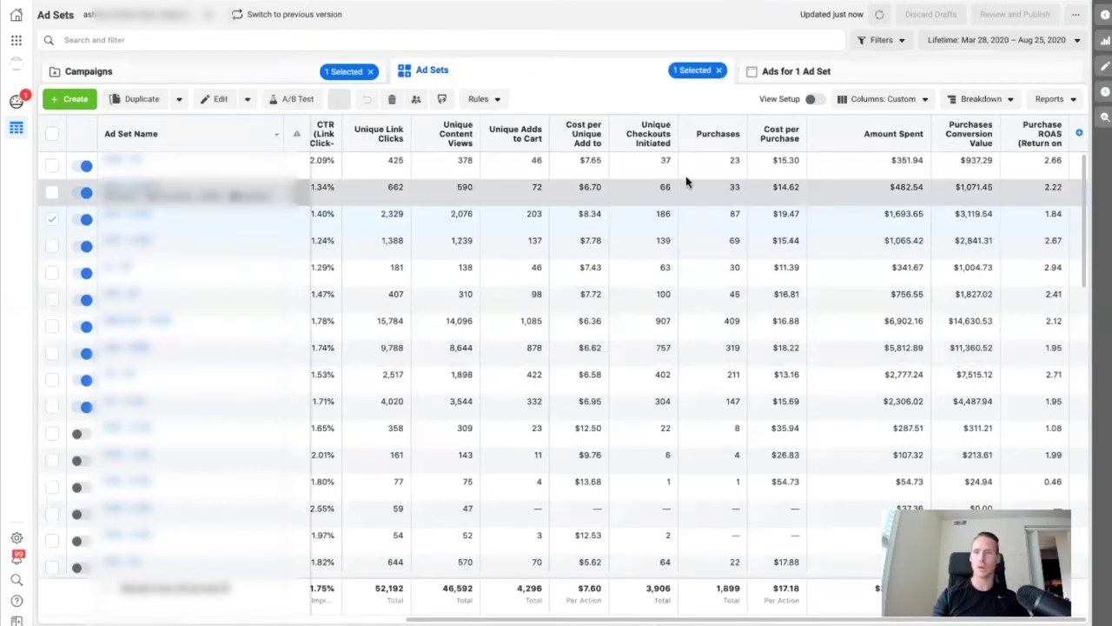
{"action": "left_click", "coordinate": [686, 182]}
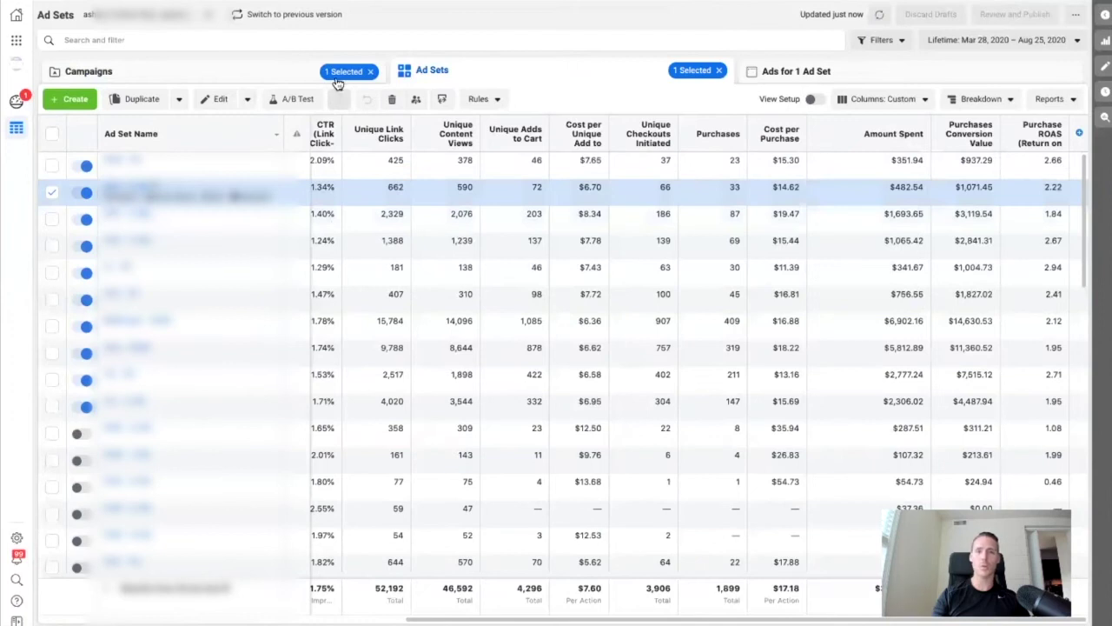
Open the ad account's Audiences page from Ads Manager.
{"action": "left_click", "coordinate": [16, 43]}
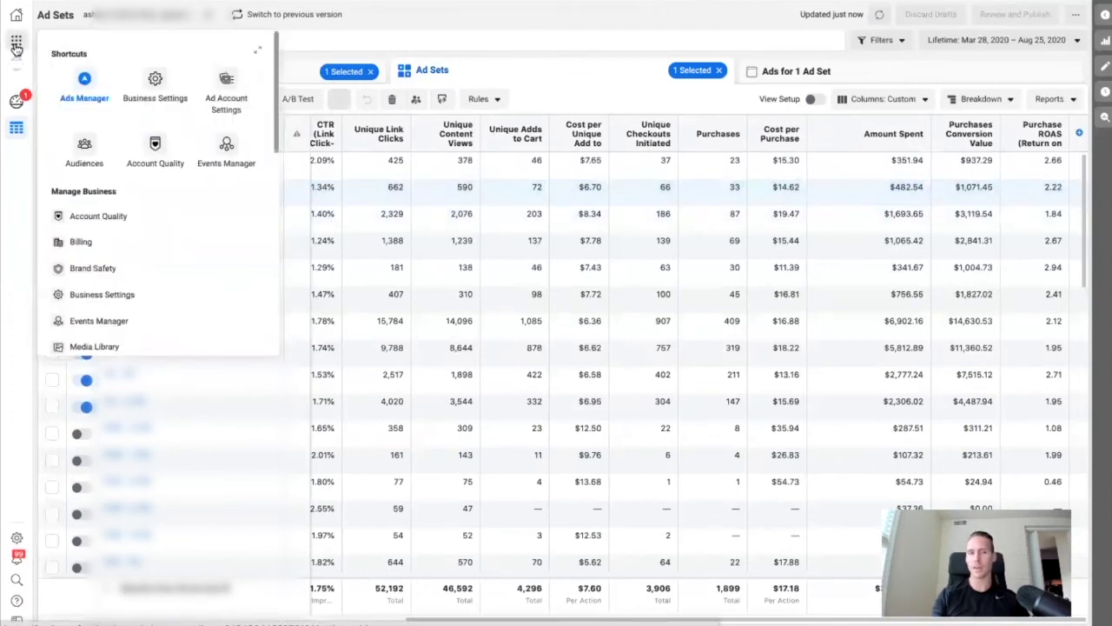
{"action": "scroll", "coordinate": [178, 277], "scroll_direction": "down", "scroll_amount": 2}
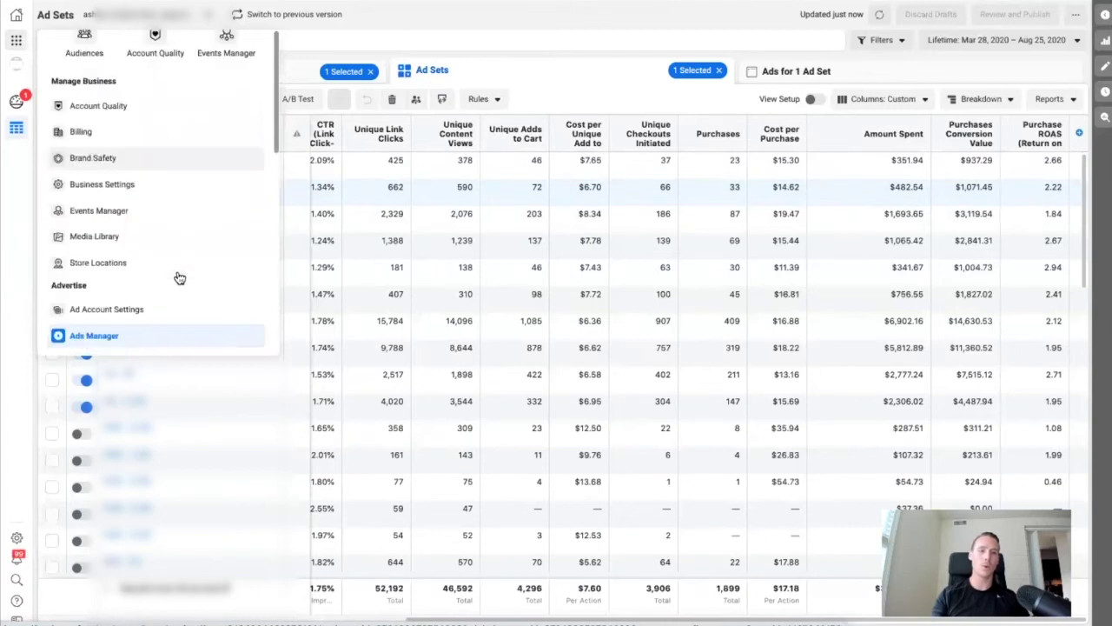
{"action": "scroll", "coordinate": [110, 124], "scroll_direction": "up", "scroll_amount": 1}
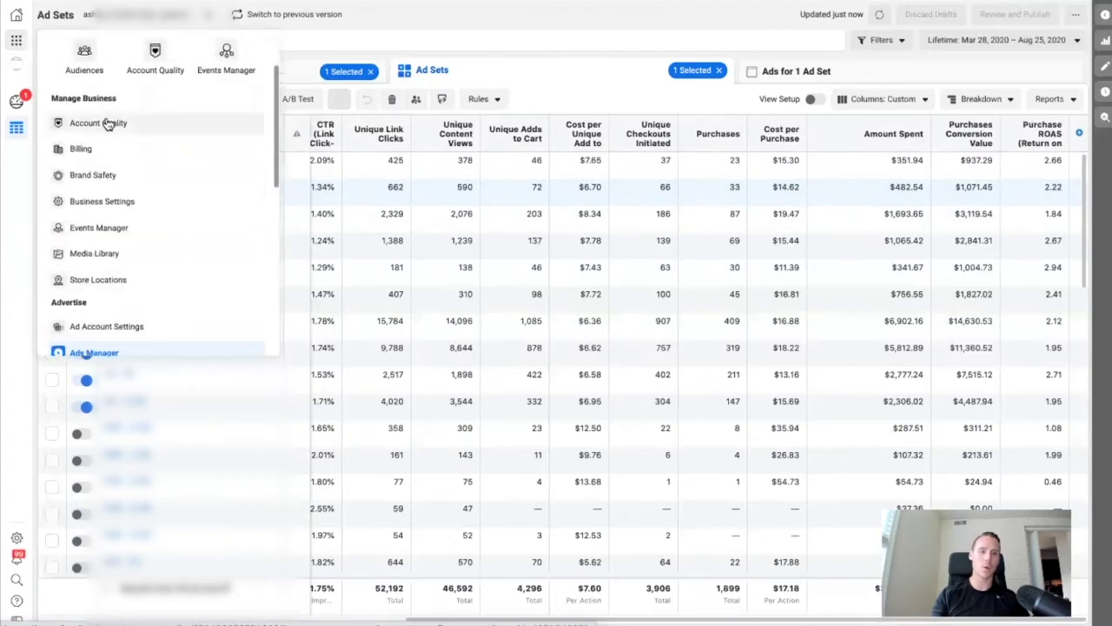
{"action": "scroll", "coordinate": [97, 227], "scroll_direction": "up", "scroll_amount": 3}
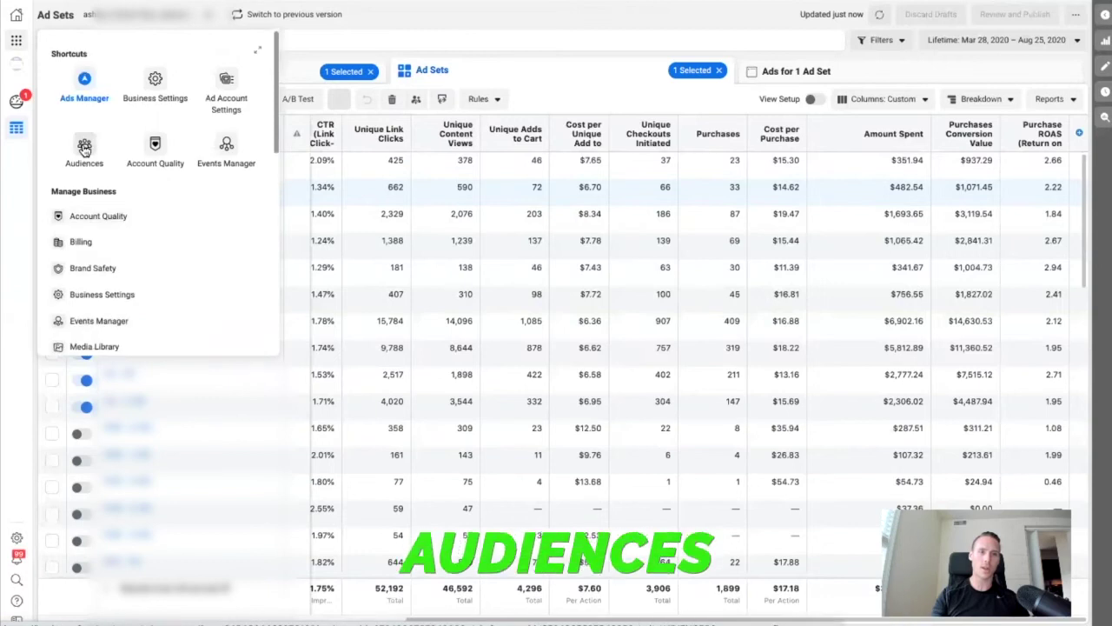
{"action": "right_click", "coordinate": [101, 149]}
{"action": "left_click", "coordinate": [102, 153]}
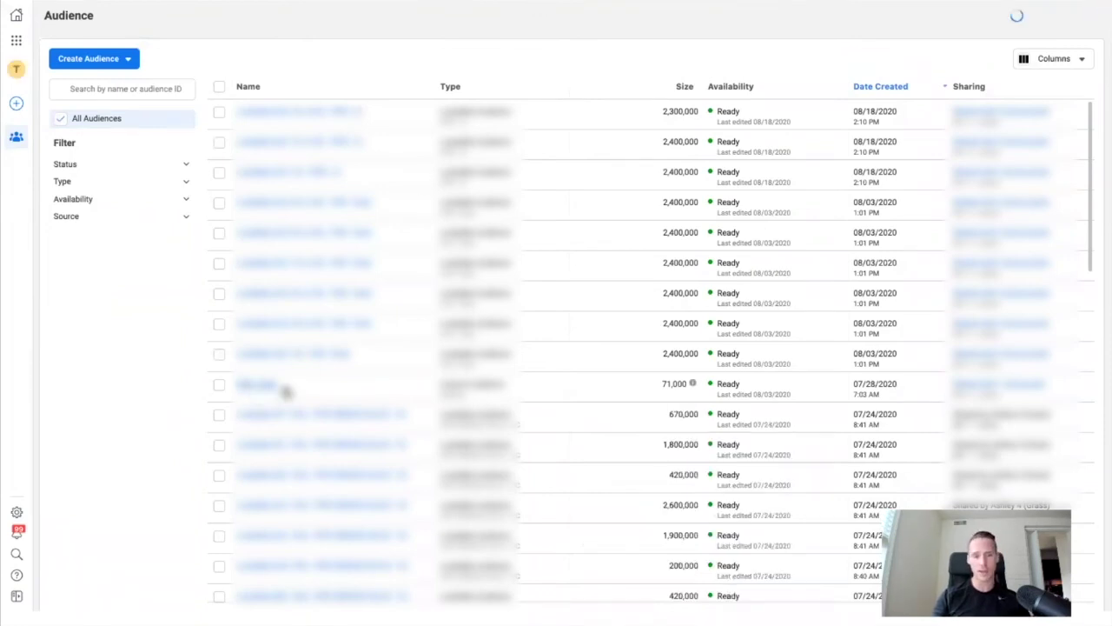
Examine the PUR - Drain custom audience's rules and the actions available for it, then close its details.
{"action": "mouse_move", "coordinate": [256, 388]}
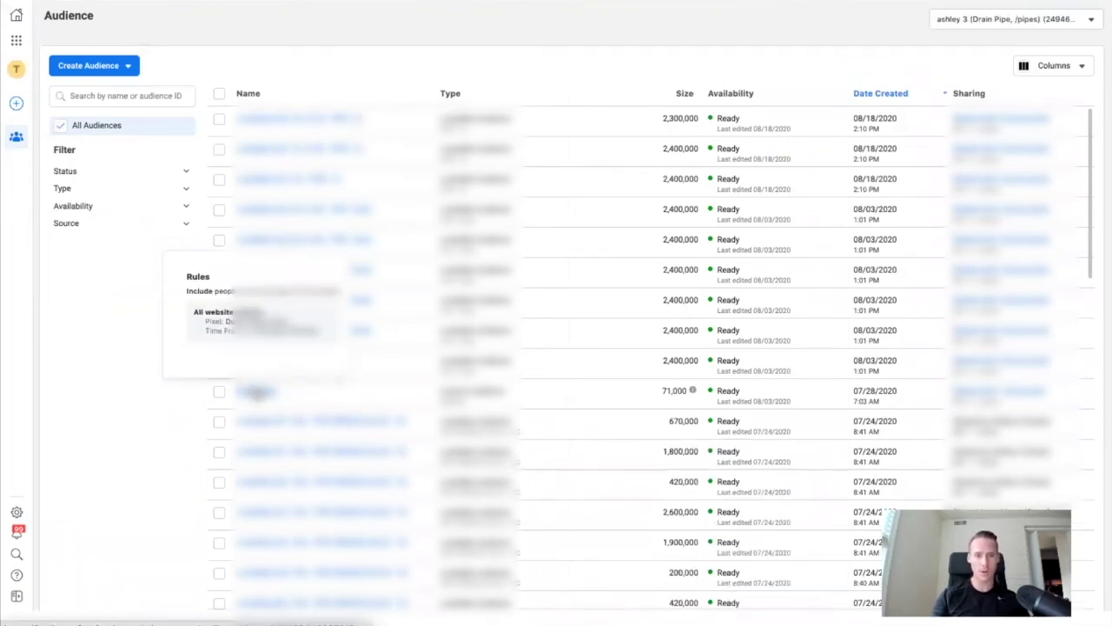
{"action": "left_click", "coordinate": [256, 391]}
{"action": "left_click", "coordinate": [1045, 62]}
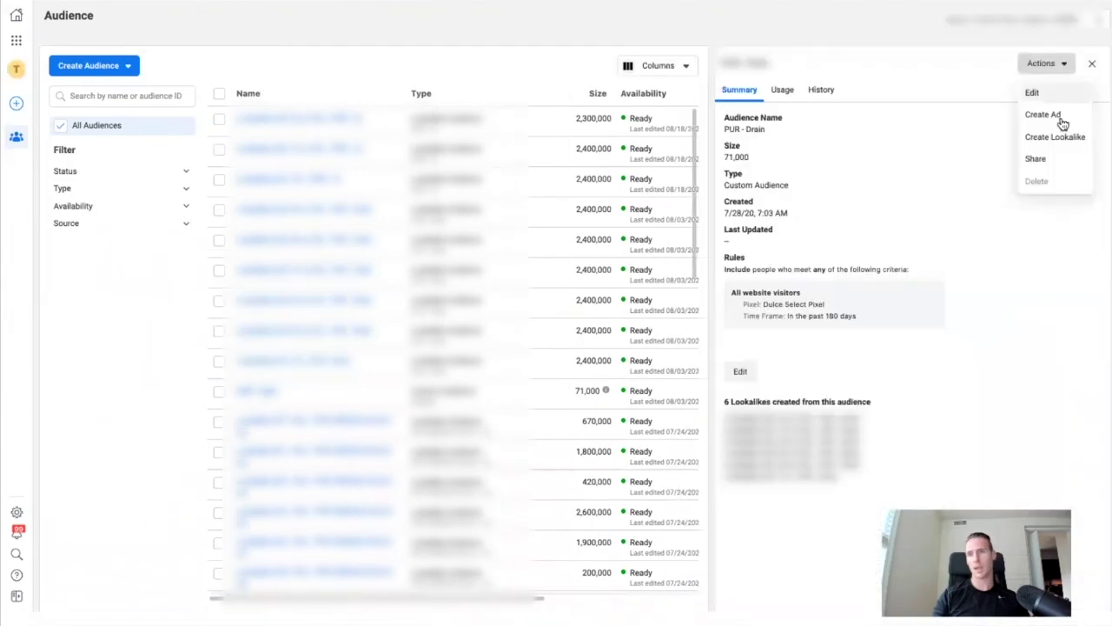
{"action": "left_click", "coordinate": [1092, 64]}
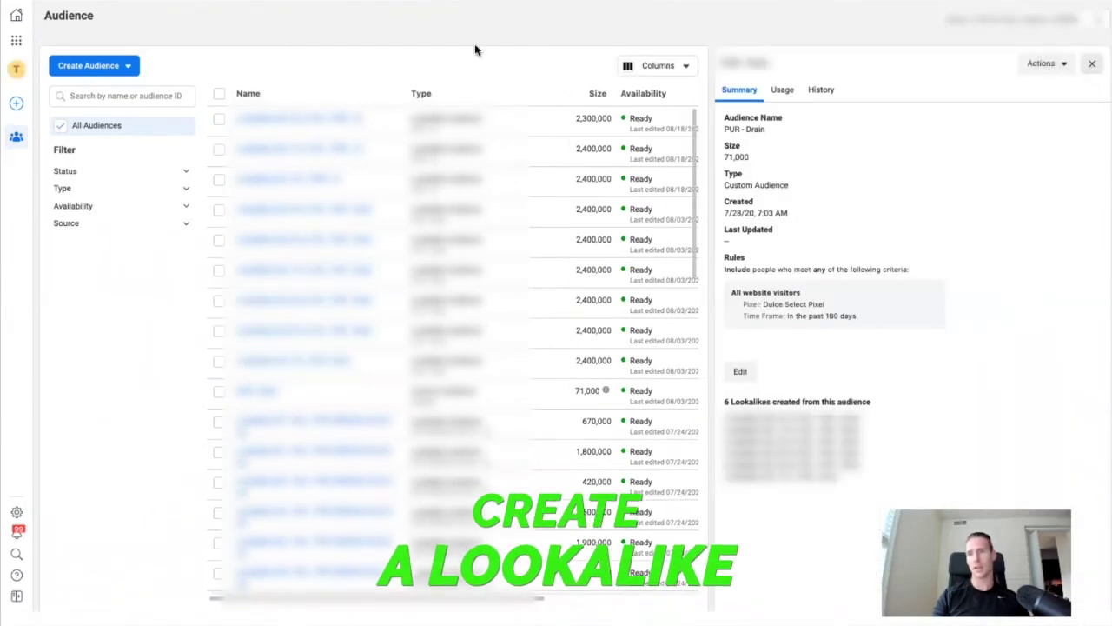
{"action": "mouse_move", "coordinate": [333, 115]}
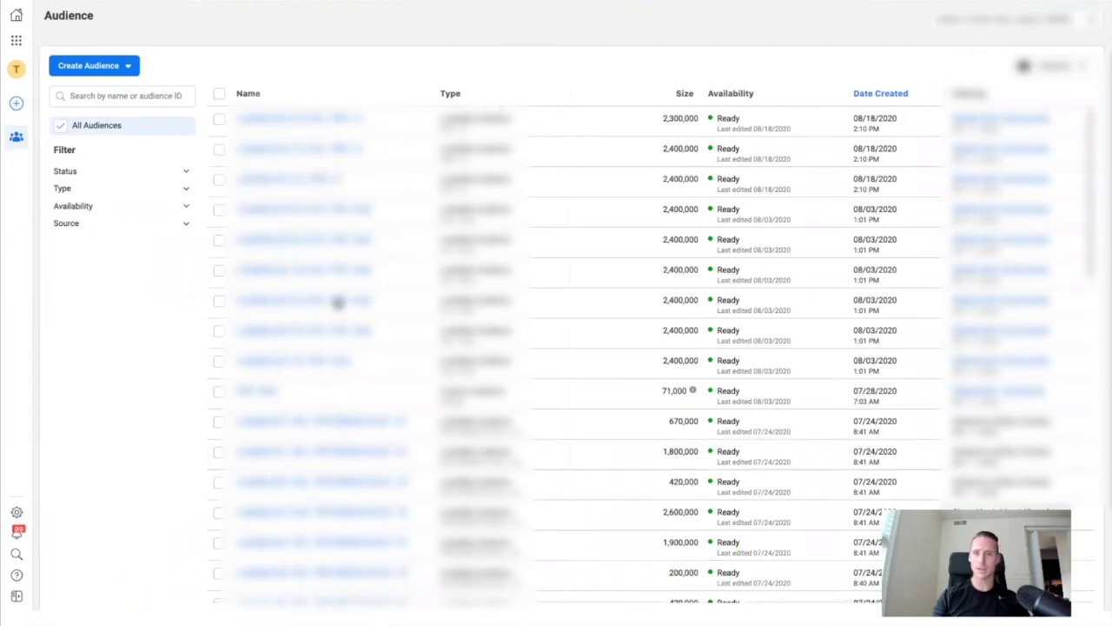
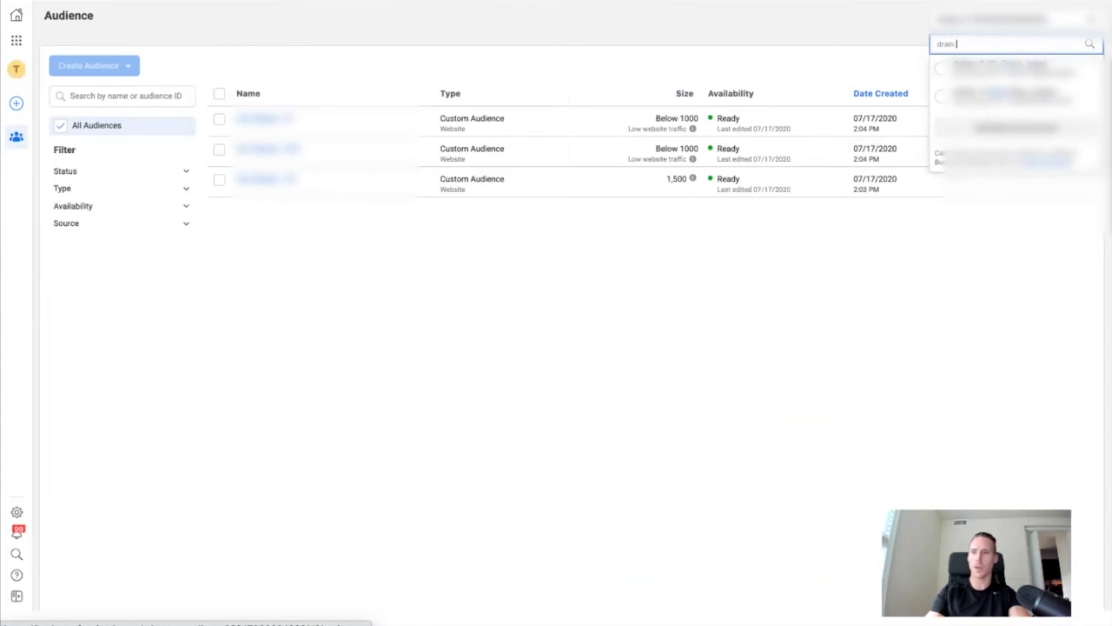
Select the PUR - Drain audience together with the nine audiences listed above it and start sharing all ten.
{"action": "left_click", "coordinate": [218, 361]}
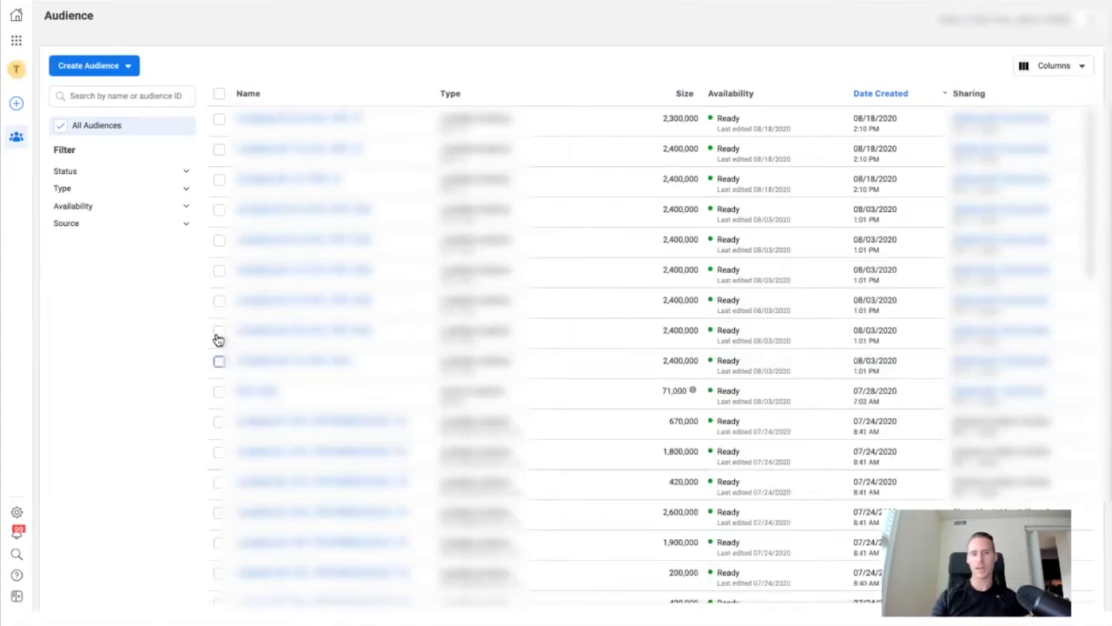
{"action": "left_click", "coordinate": [221, 275], "text": "shift"}
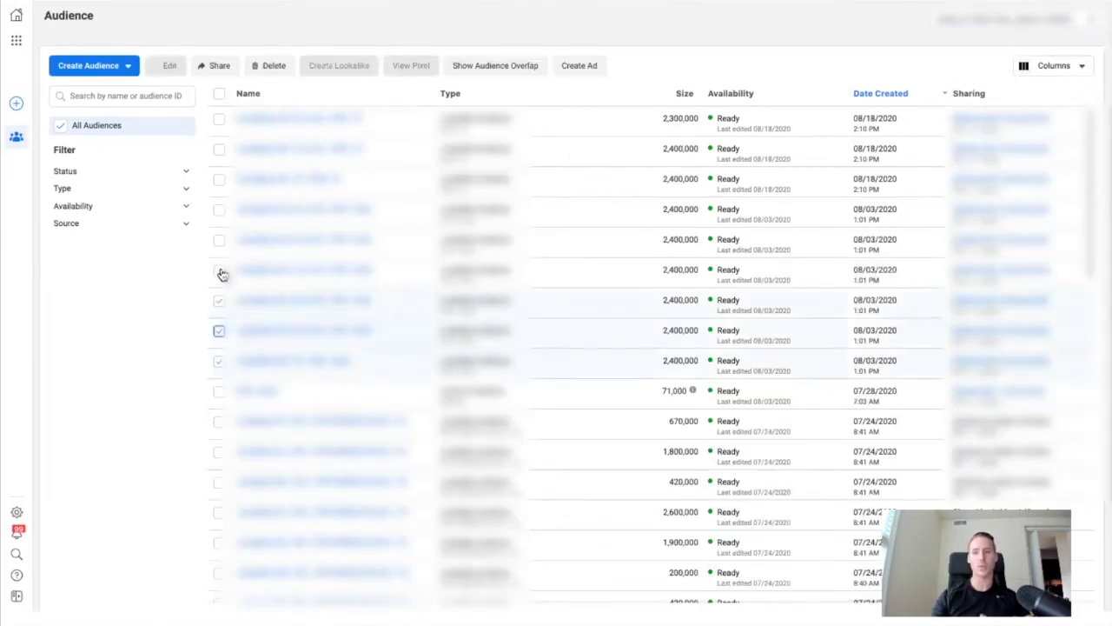
{"action": "left_click", "coordinate": [220, 245]}
{"action": "left_click", "coordinate": [219, 210]}
{"action": "left_click", "coordinate": [220, 179]}
{"action": "left_click", "coordinate": [218, 148]}
{"action": "left_click", "coordinate": [219, 118]}
{"action": "left_click", "coordinate": [219, 391]}
{"action": "left_click", "coordinate": [214, 67]}
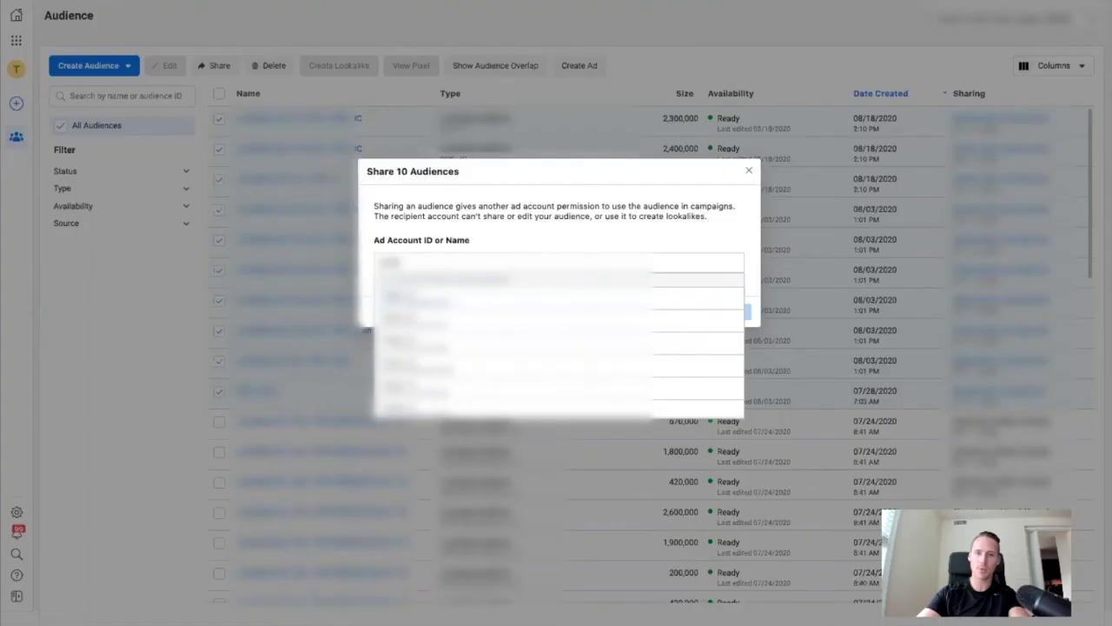
Try to find the recipient ad account for the shared audiences by entering 12 as its ID or name.
{"action": "key", "text": "BackSpace"}
{"action": "key", "text": "BackSpace"}
{"action": "key", "text": "BackSpace"}
{"action": "key", "text": "BackSpace"}
{"action": "type", "text": "12"}
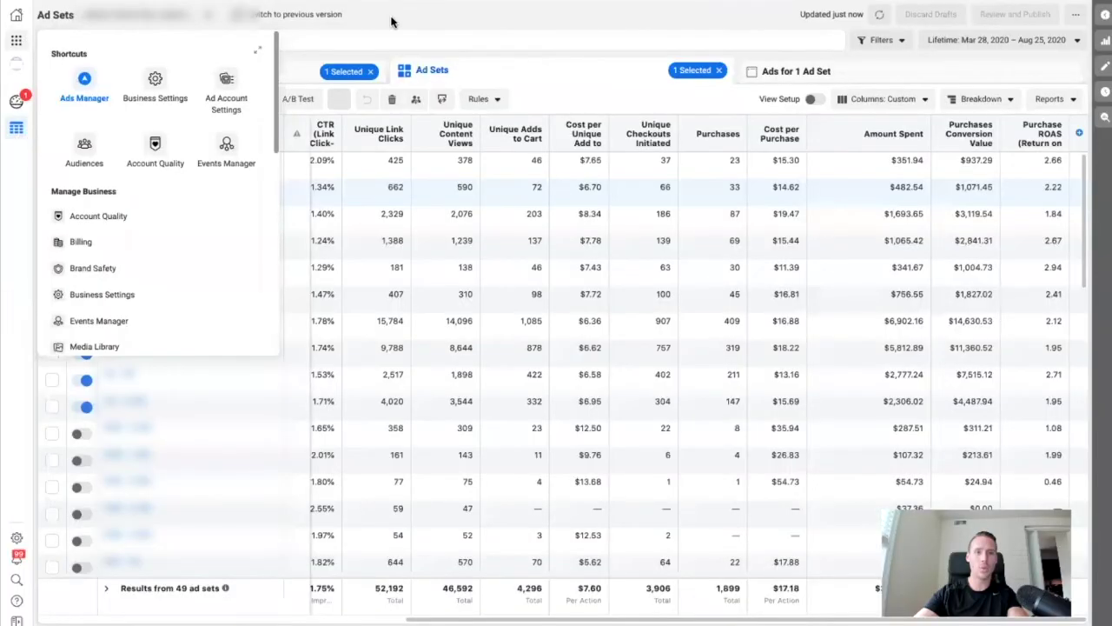
Copy the recipient ad account's identifier from the Ad Accounts list in Business Settings and share the ten selected audiences with that account.
{"action": "left_click", "coordinate": [391, 20]}
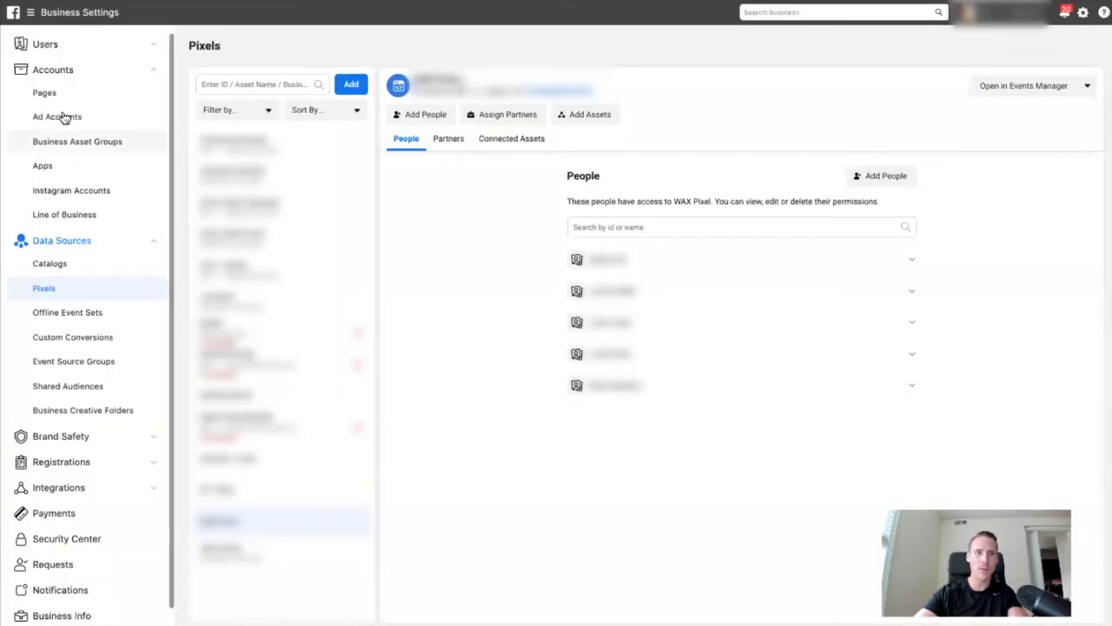
{"action": "left_click", "coordinate": [60, 117]}
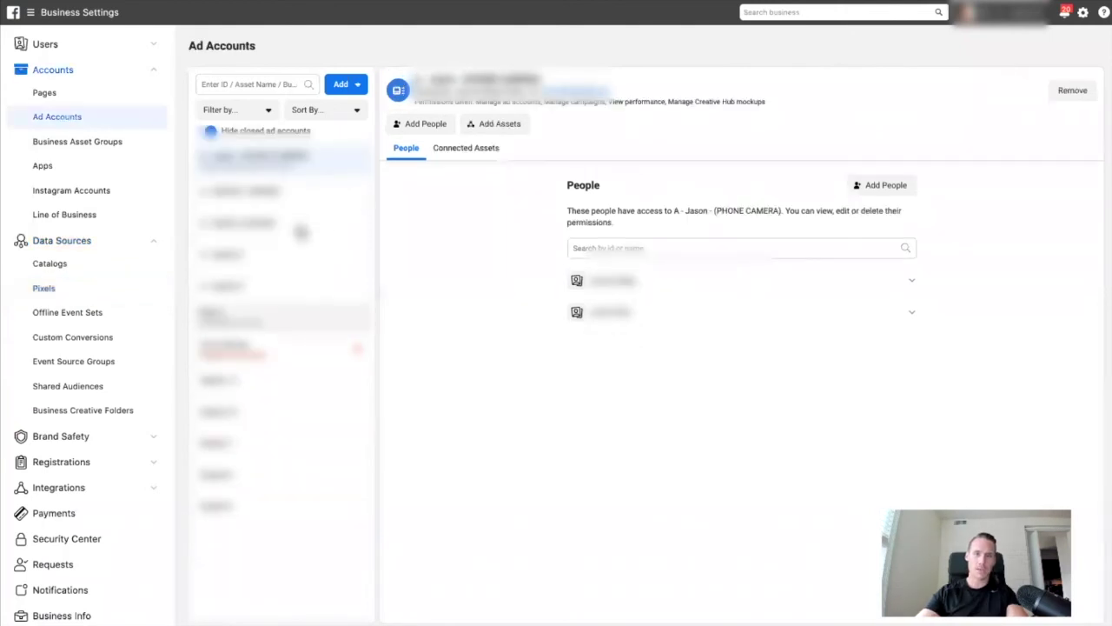
{"action": "left_click", "coordinate": [293, 219]}
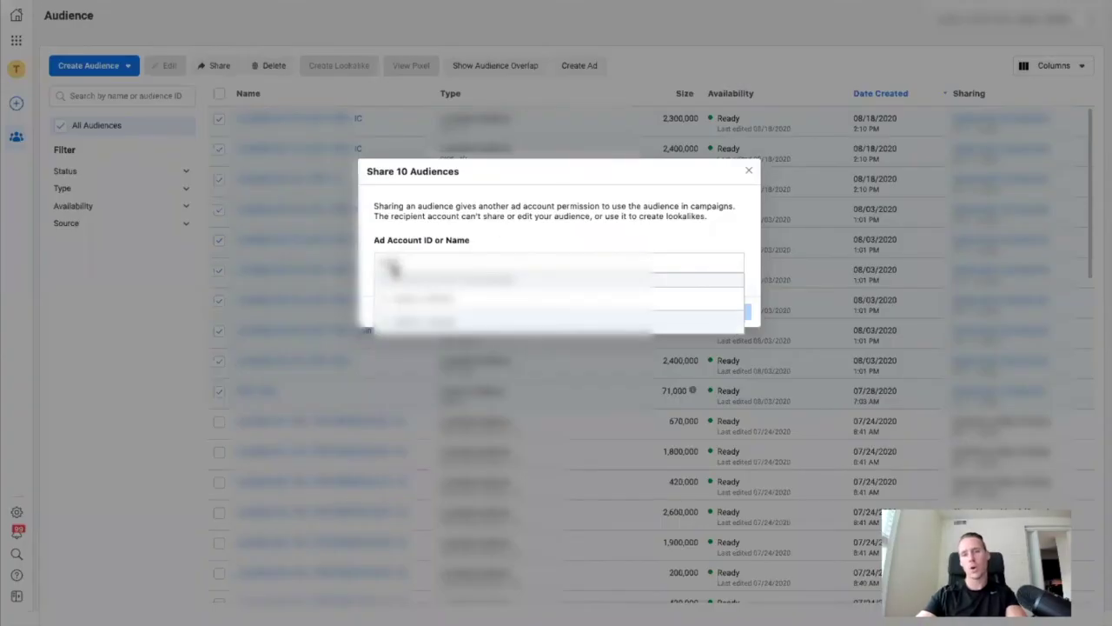
{"action": "left_click", "coordinate": [391, 259]}
{"action": "key", "text": "ctrl+v"}
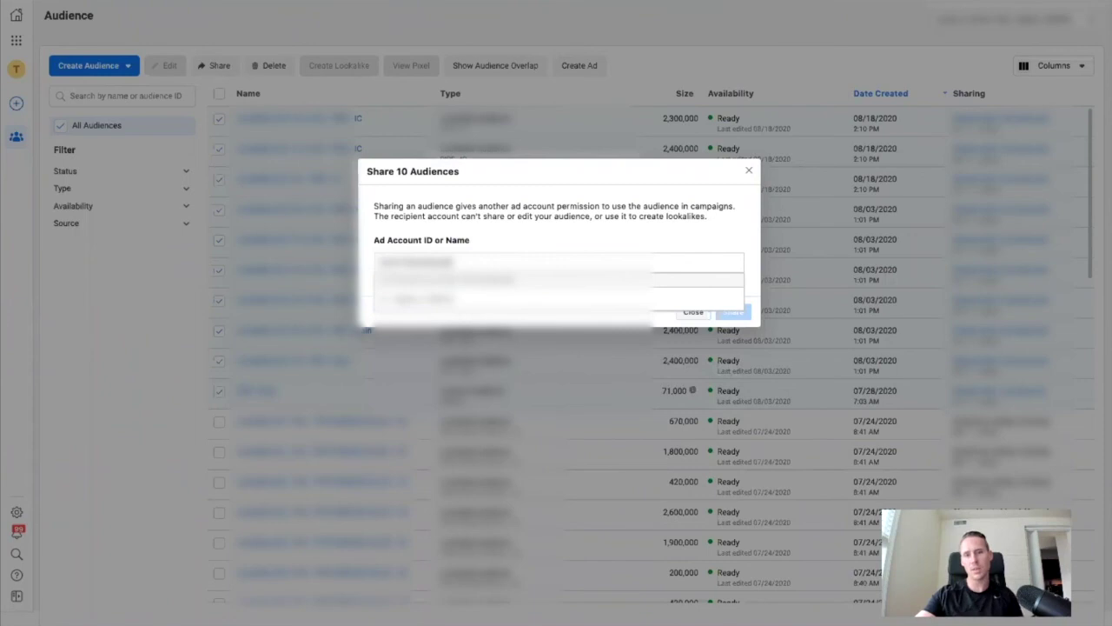
{"action": "left_click", "coordinate": [446, 302]}
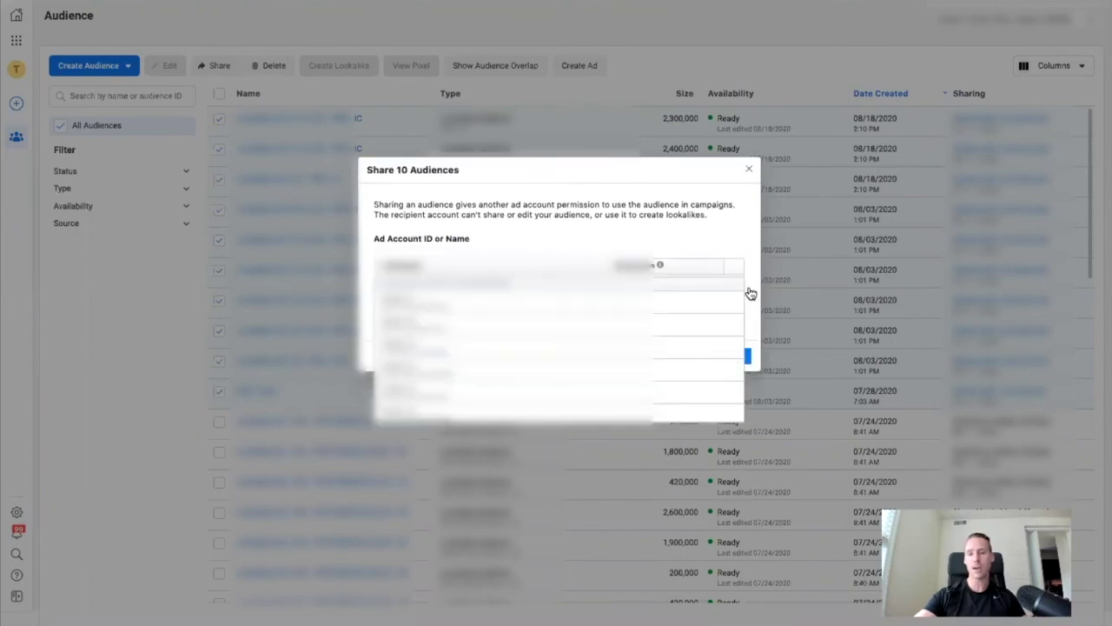
{"action": "left_click", "coordinate": [743, 357]}
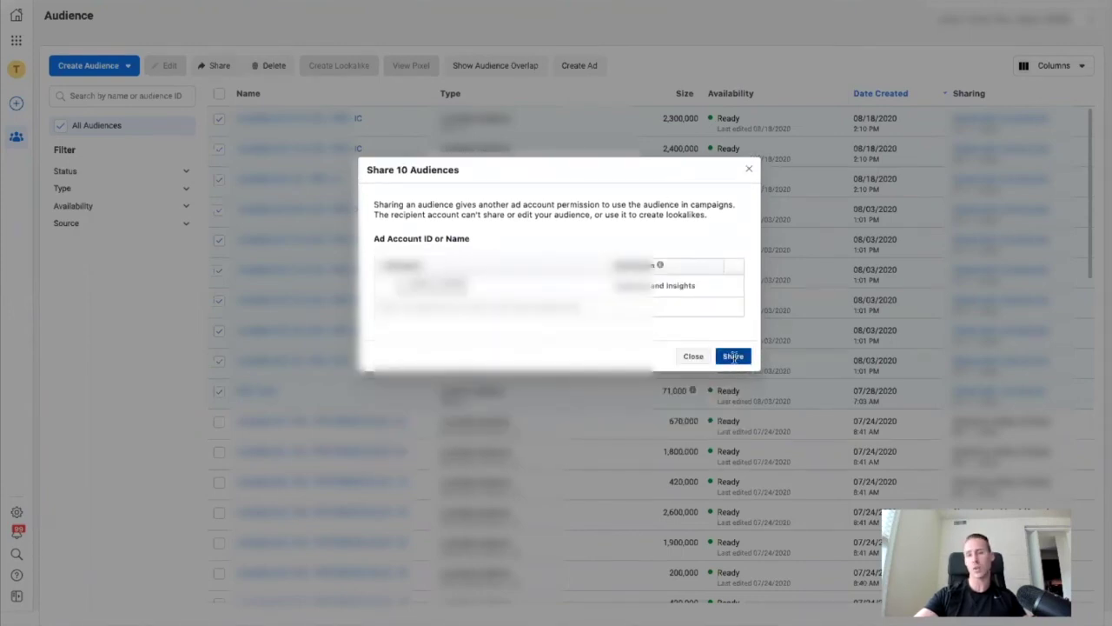